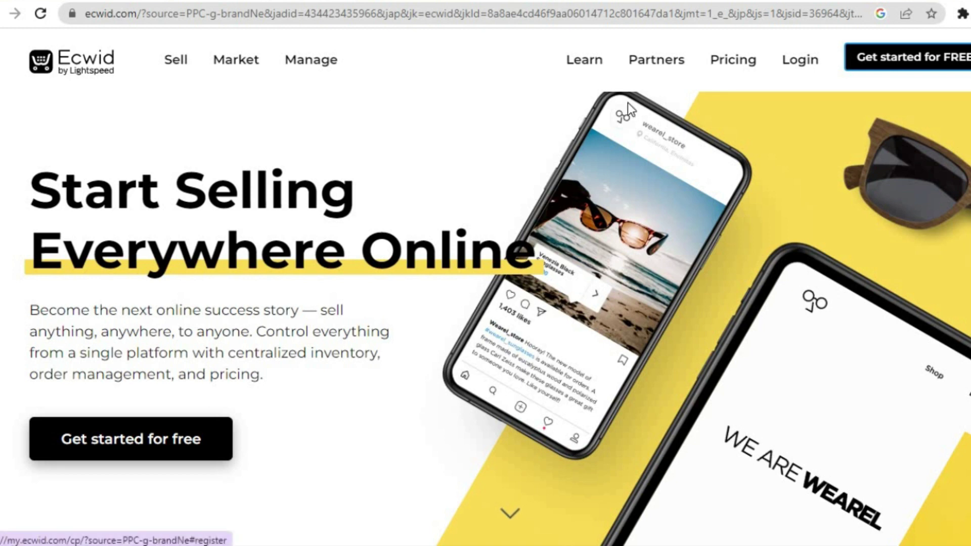
Step: Open Ecwid's pricing page in a separate browser tab and review the subscription plans
right_click(727, 76)
left_click(756, 82)
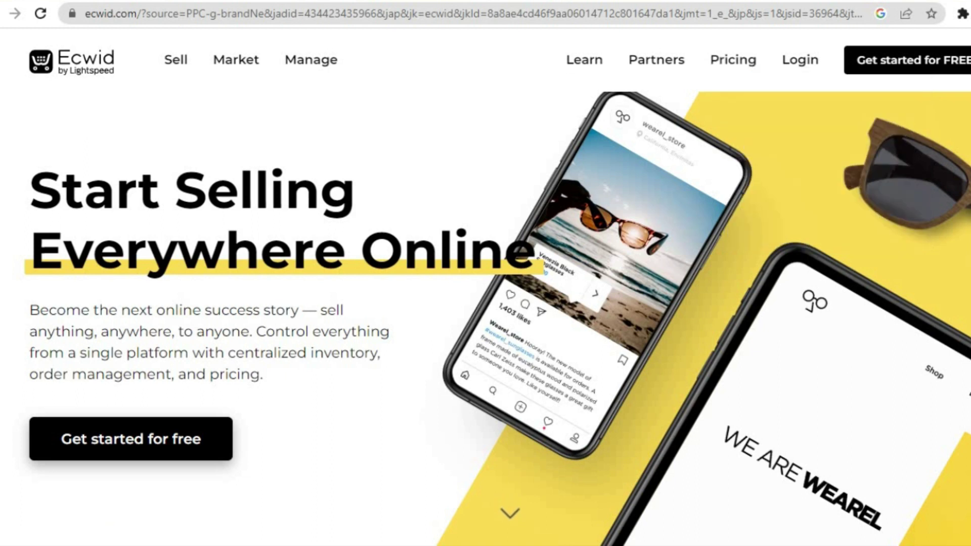
key("ctrl+Tab")
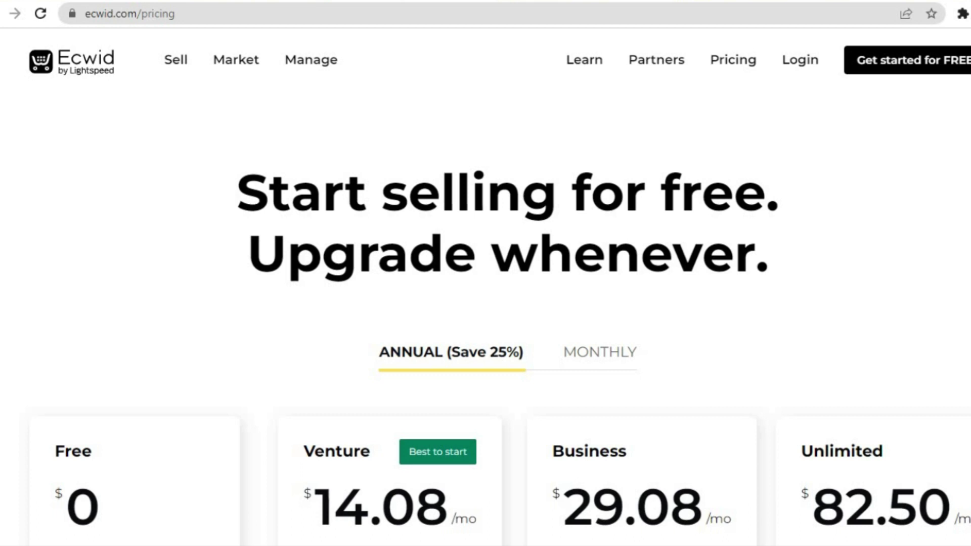
scroll(324, 253, "down", 5)
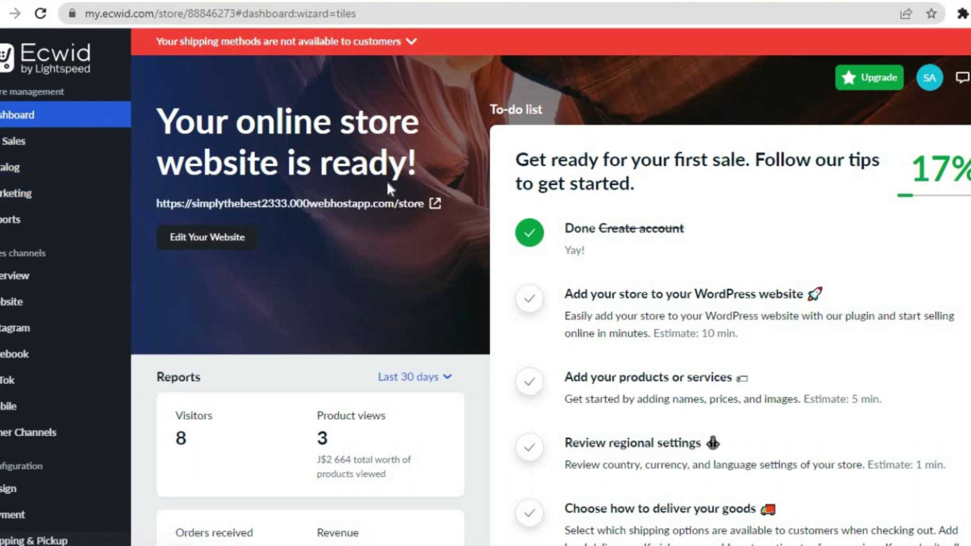
Step: Open the store catalog's product list and look through the existing products
mouse_move(76, 158)
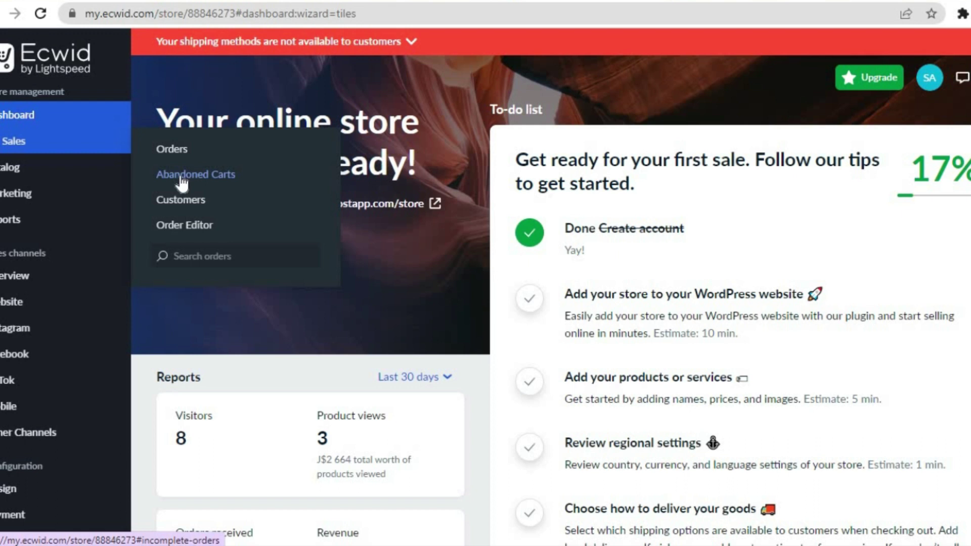
mouse_move(42, 177)
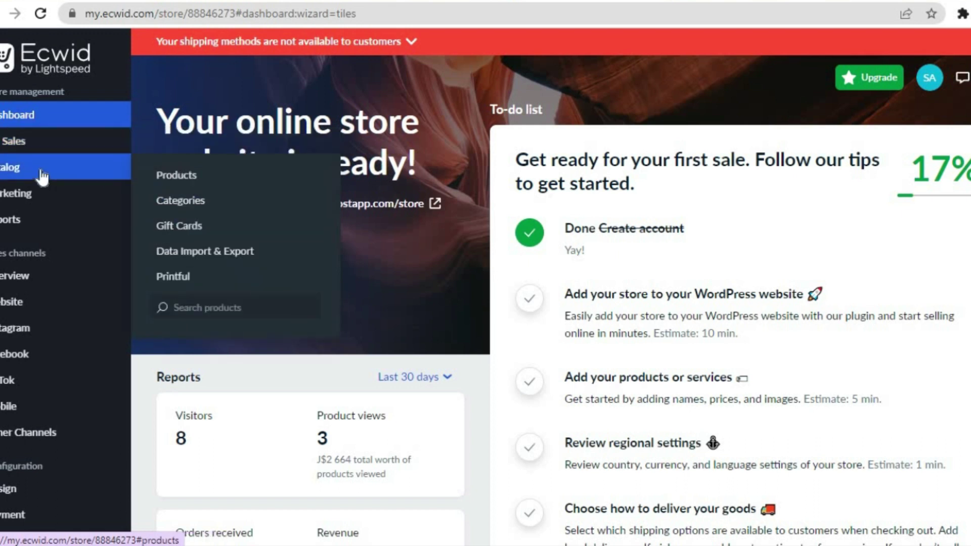
left_click(174, 177)
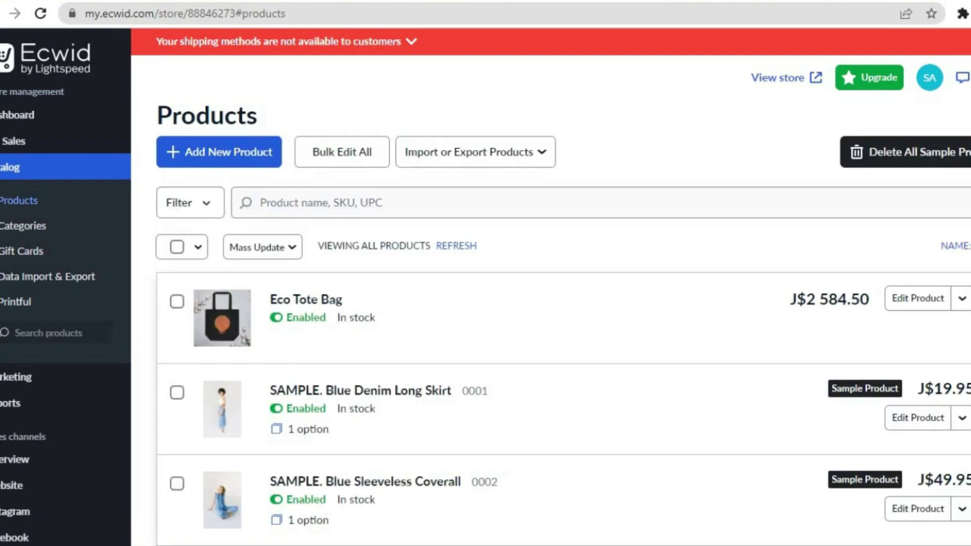
scroll(552, 354, "down", 8)
scroll(551, 355, "up", 8)
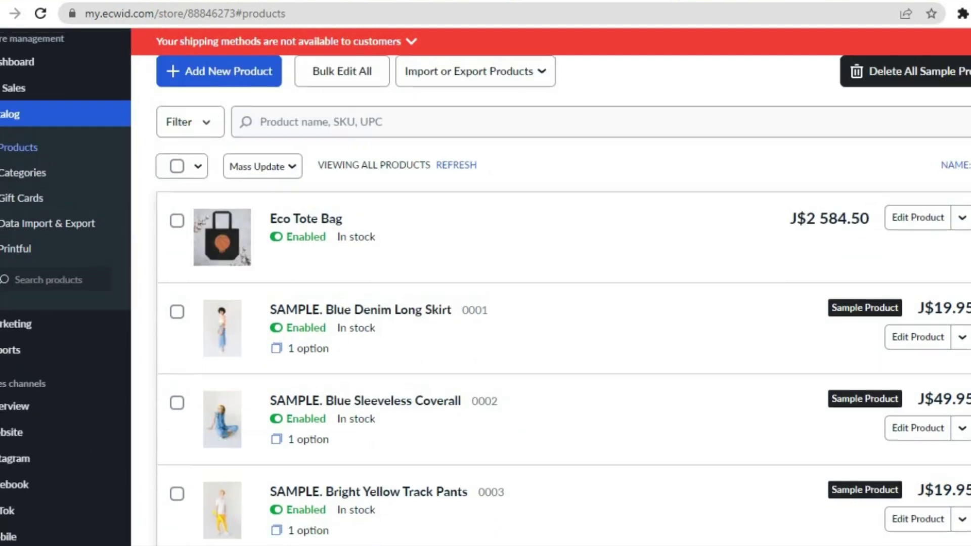
scroll(552, 304, "up", 1)
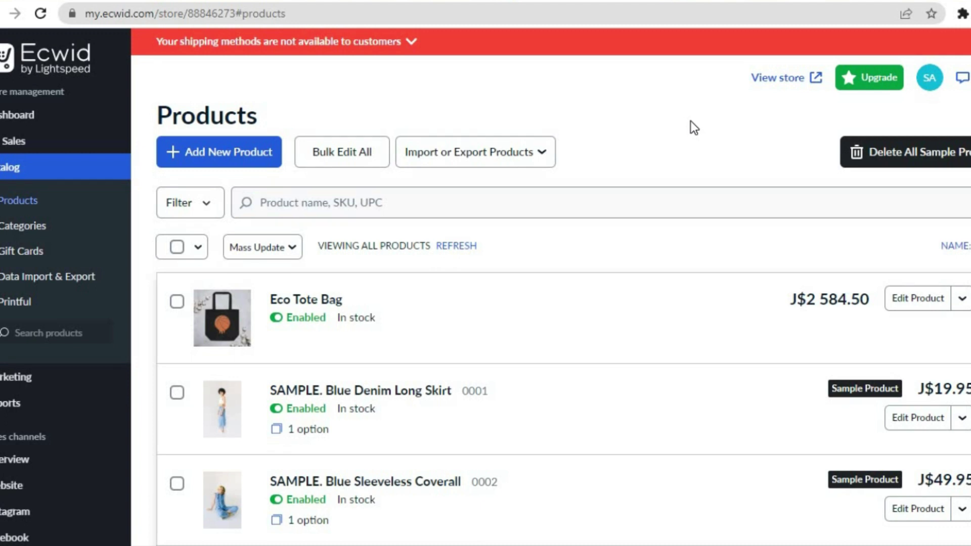
Step: Open a blank new product form and review its general fields, from images and name to ribbon and subtitle
left_click(246, 163)
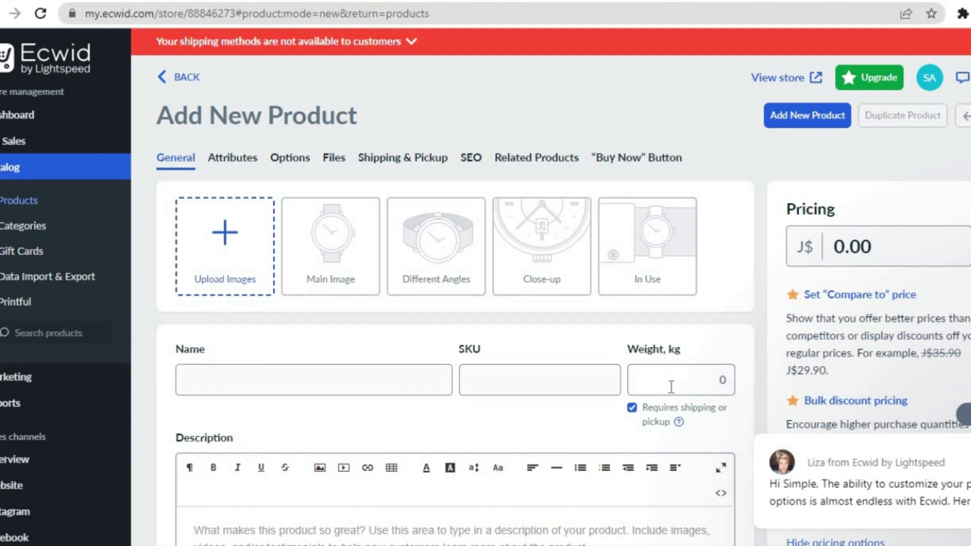
scroll(486, 304, "down", 4)
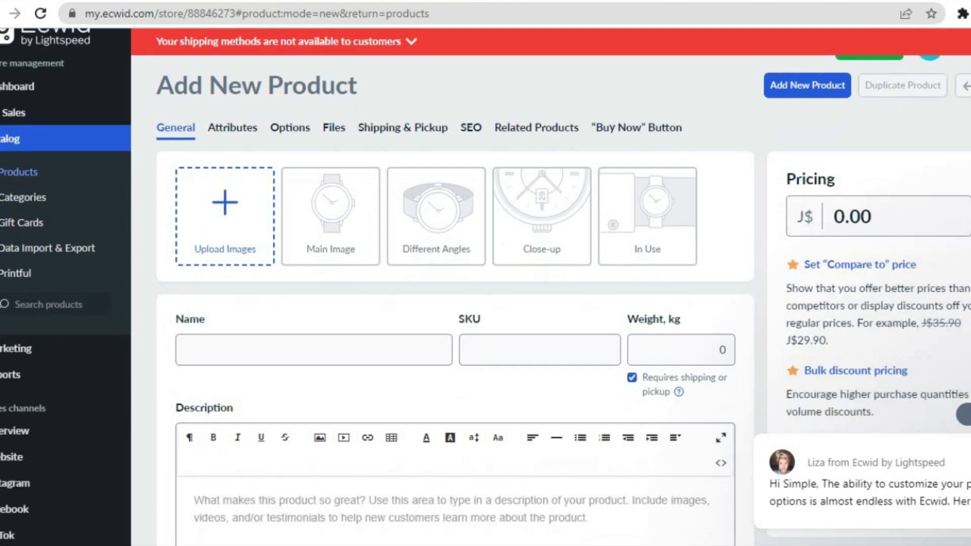
scroll(455, 304, "down", 7)
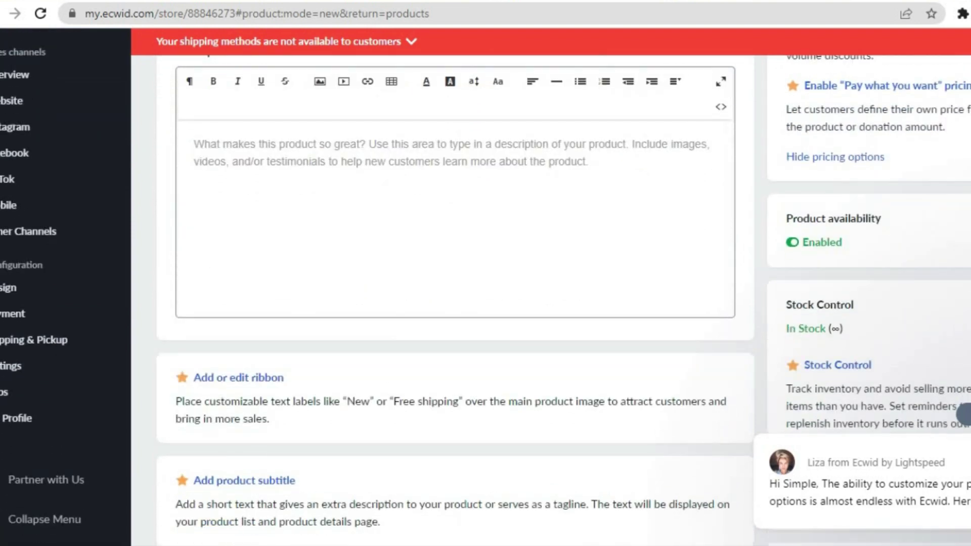
scroll(455, 303, "up", 10)
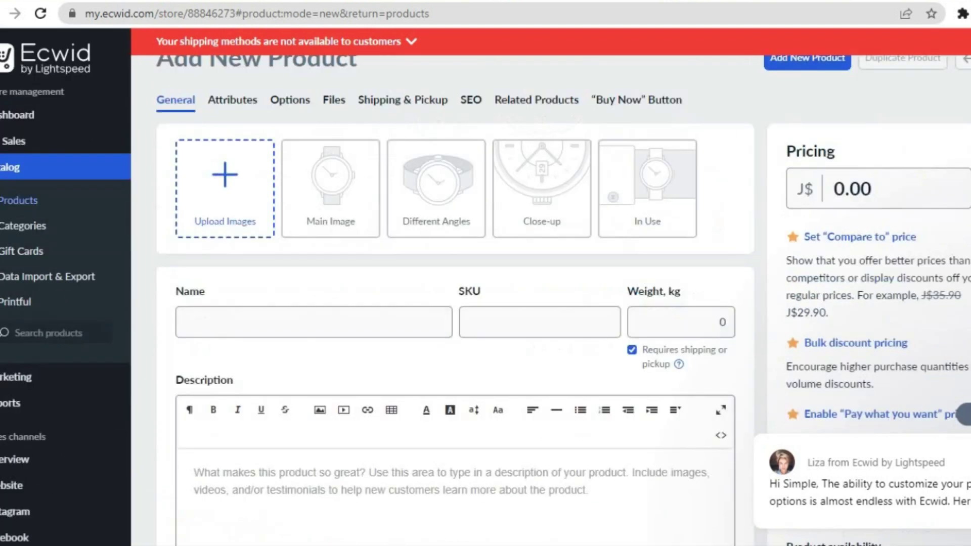
scroll(563, 300, "up", 1)
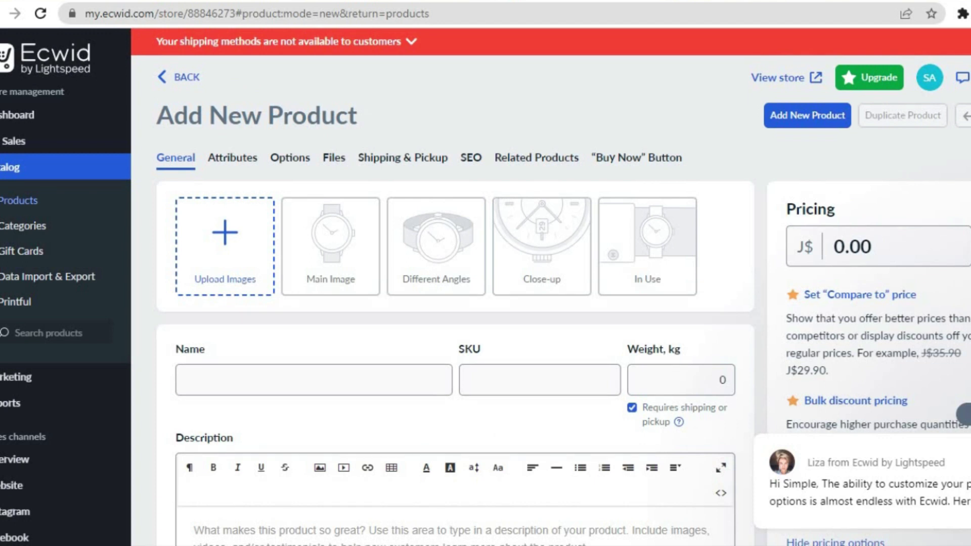
Step: Leave the unsaved product form for the App Market and show its Dropshipping category
scroll(455, 304, "down", 7)
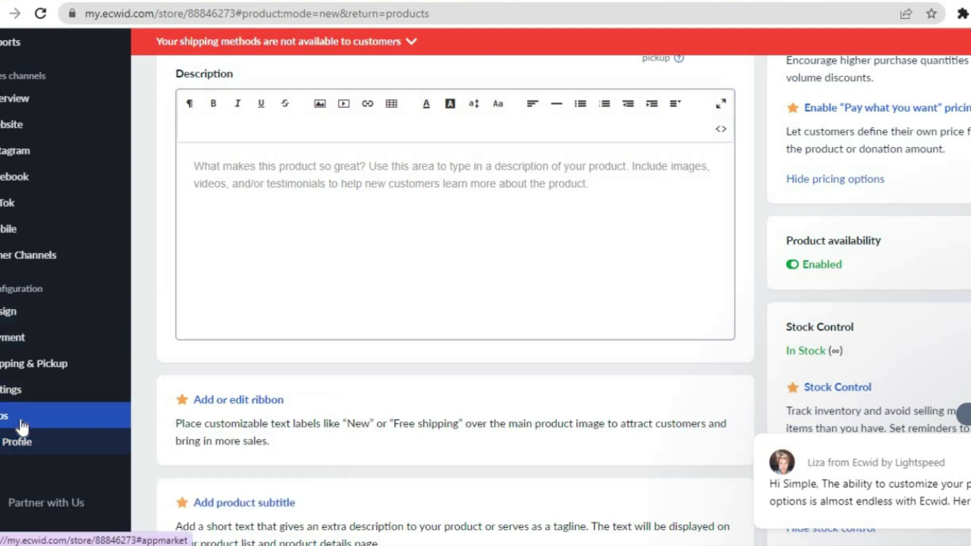
mouse_move(26, 428)
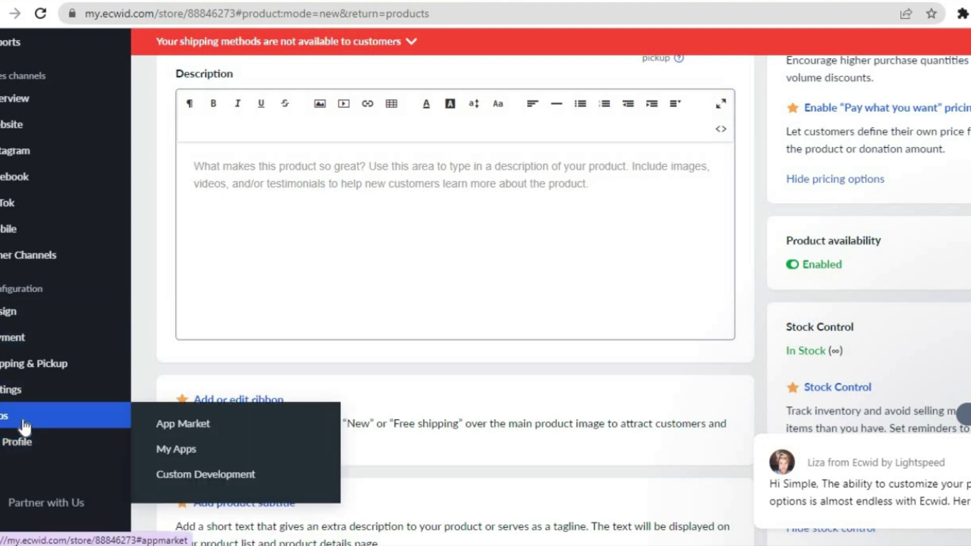
left_click(178, 428)
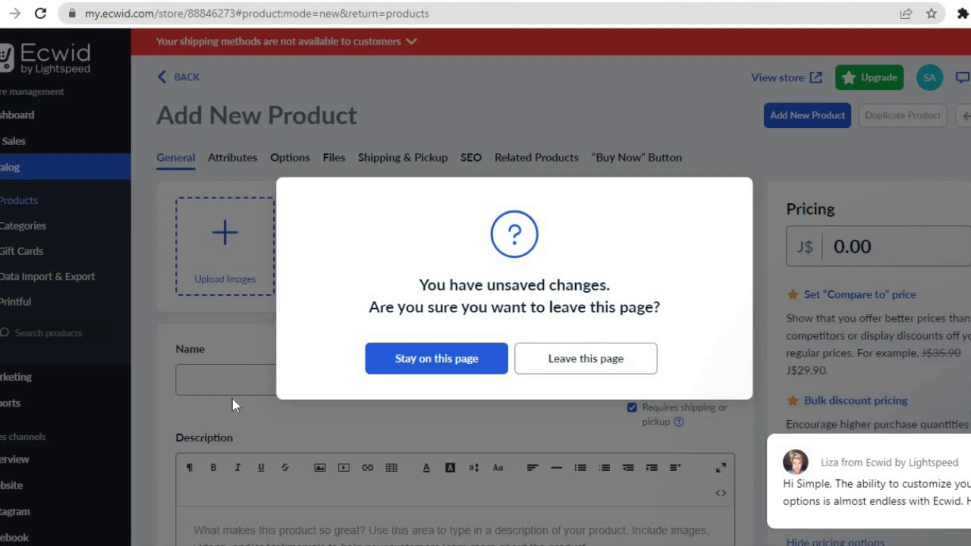
left_click(566, 349)
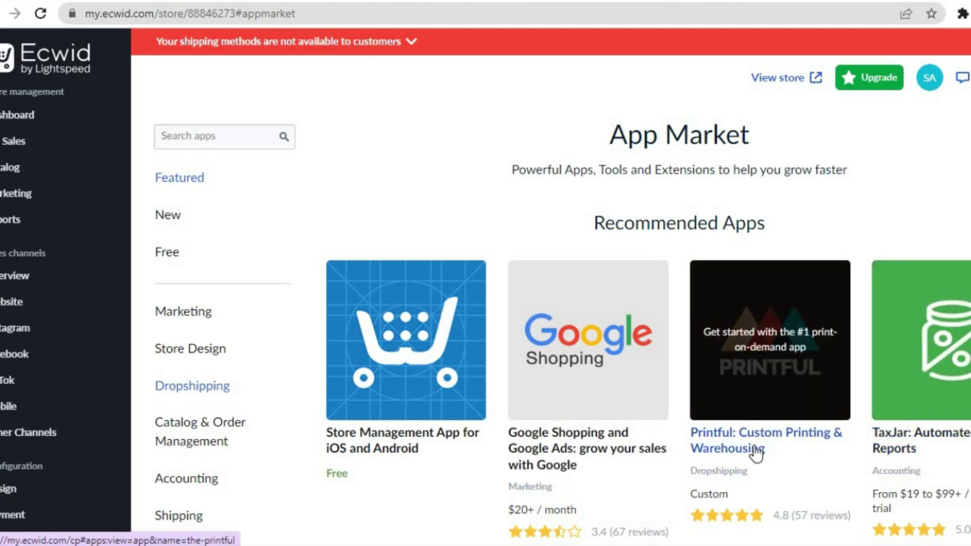
left_click(206, 387)
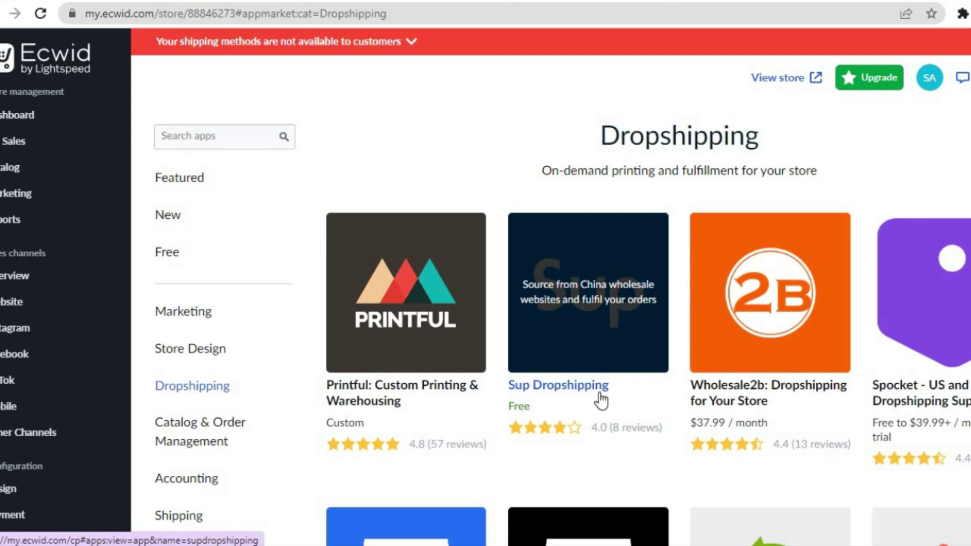
Step: Browse the dropshipping apps, open the Sup Dropshipping app's page and request its installation
scroll(552, 303, "down", 3)
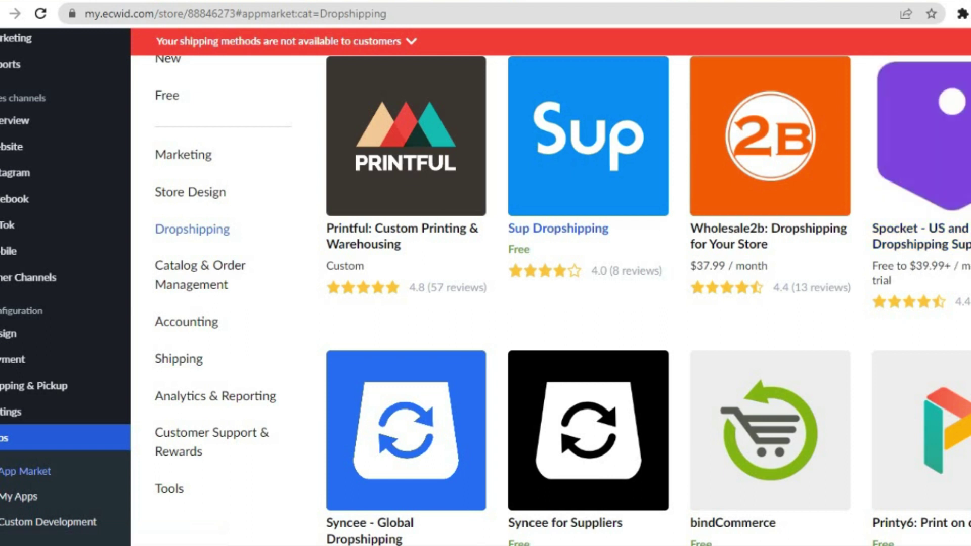
scroll(551, 288, "down", 3)
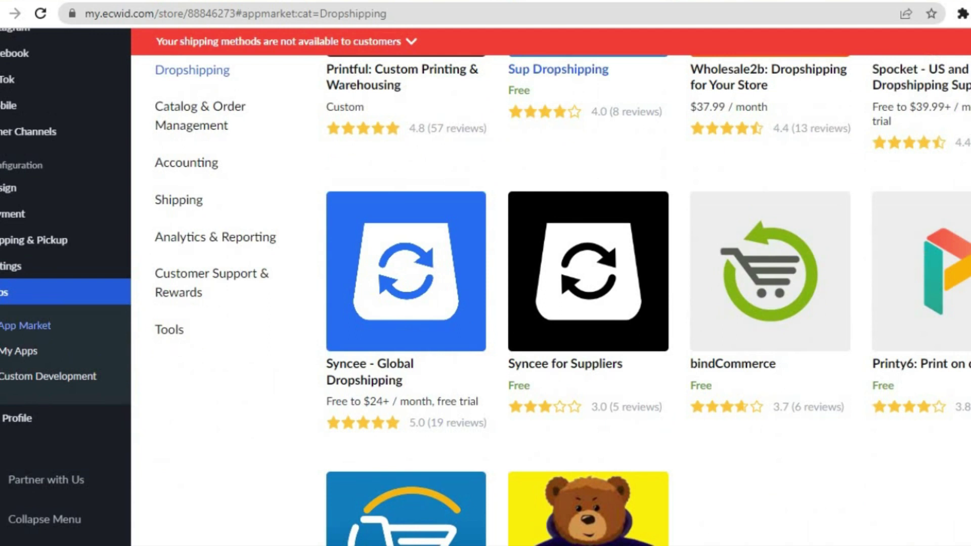
scroll(551, 289, "up", 5)
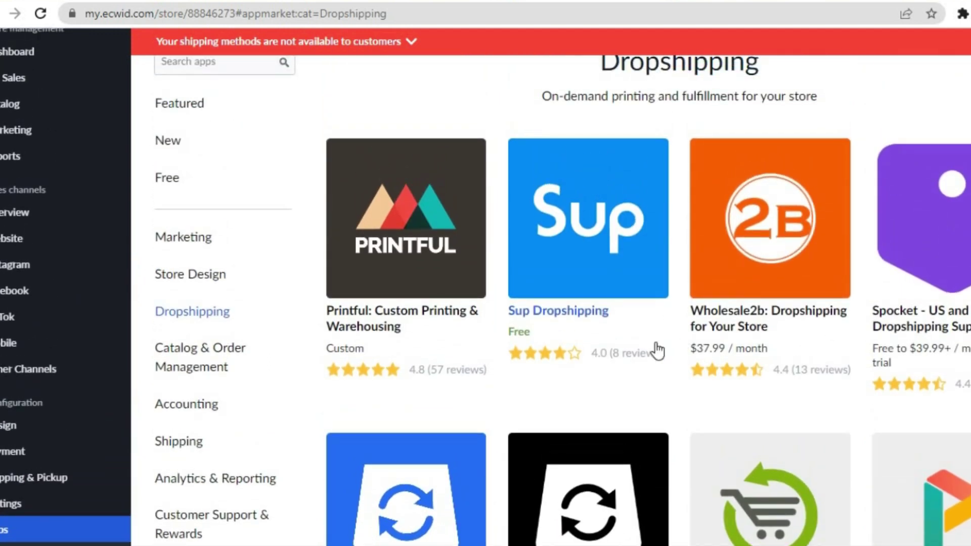
left_click(571, 311)
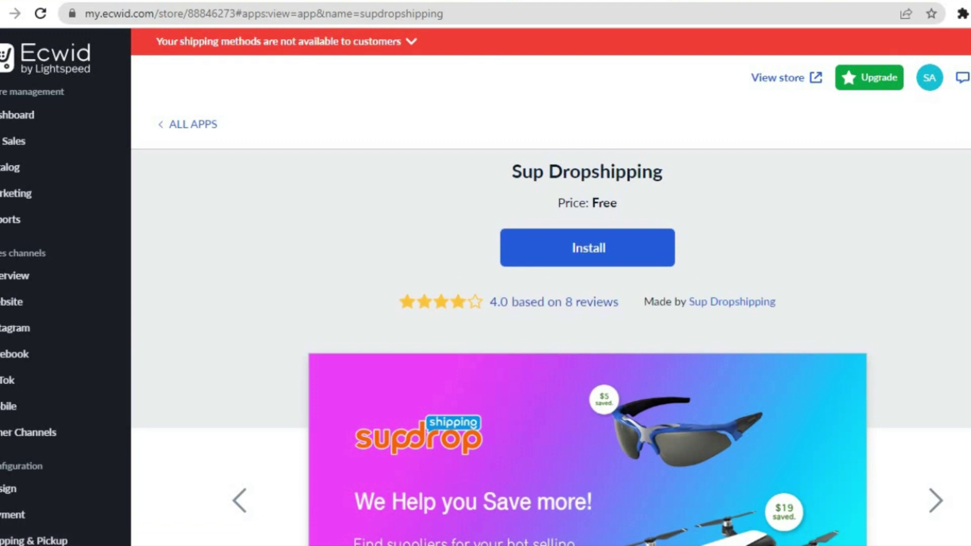
scroll(551, 302, "down", 1)
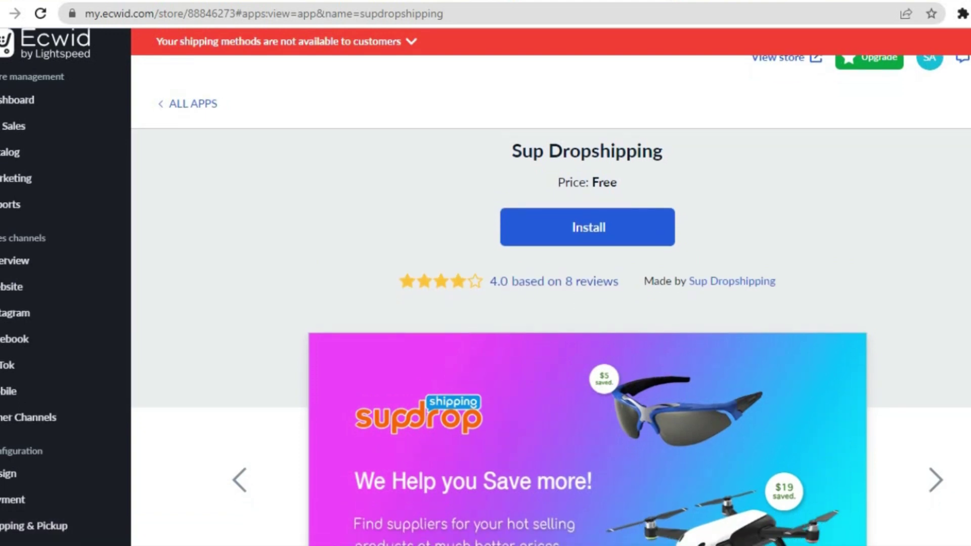
scroll(616, 262, "down", 2)
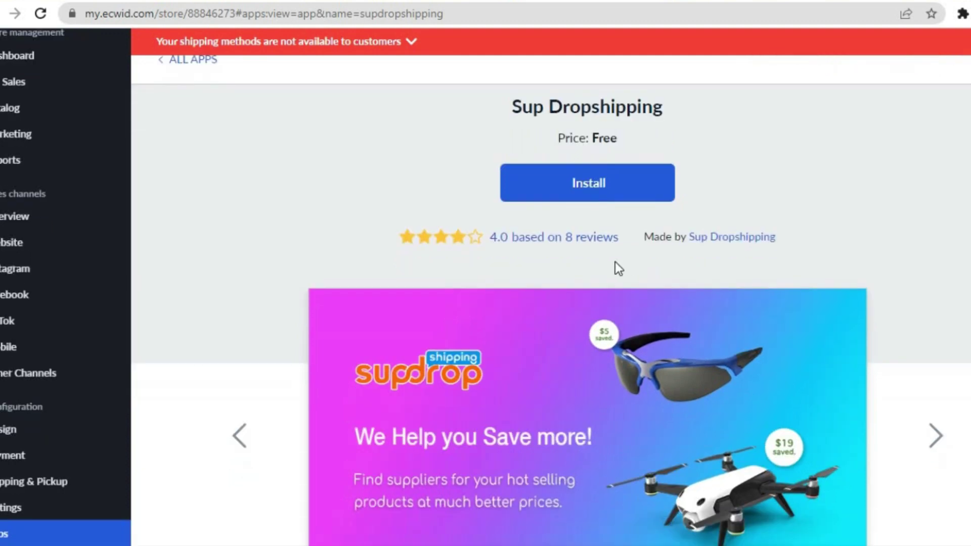
left_click(597, 186)
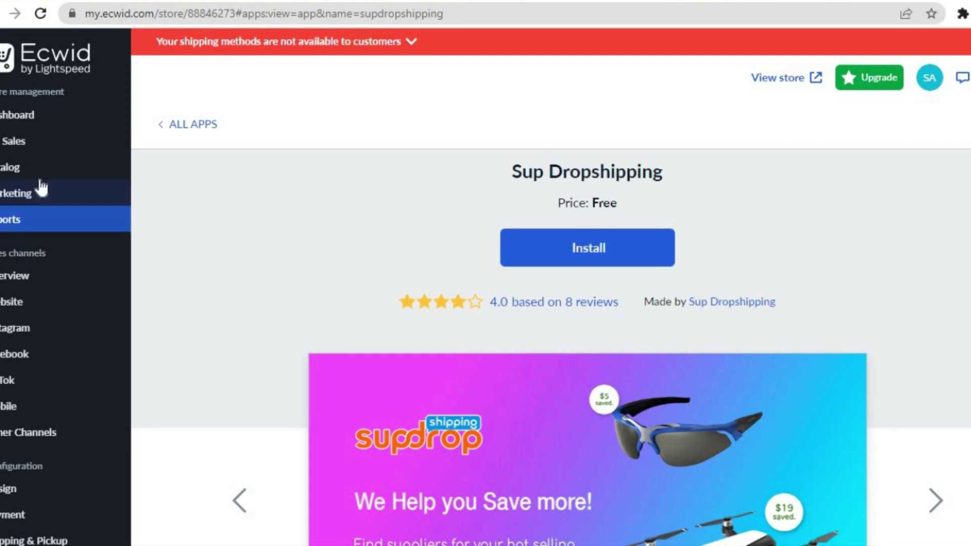
Step: Return to the catalog's product list and open the Printful page from the catalog section
mouse_move(39, 181)
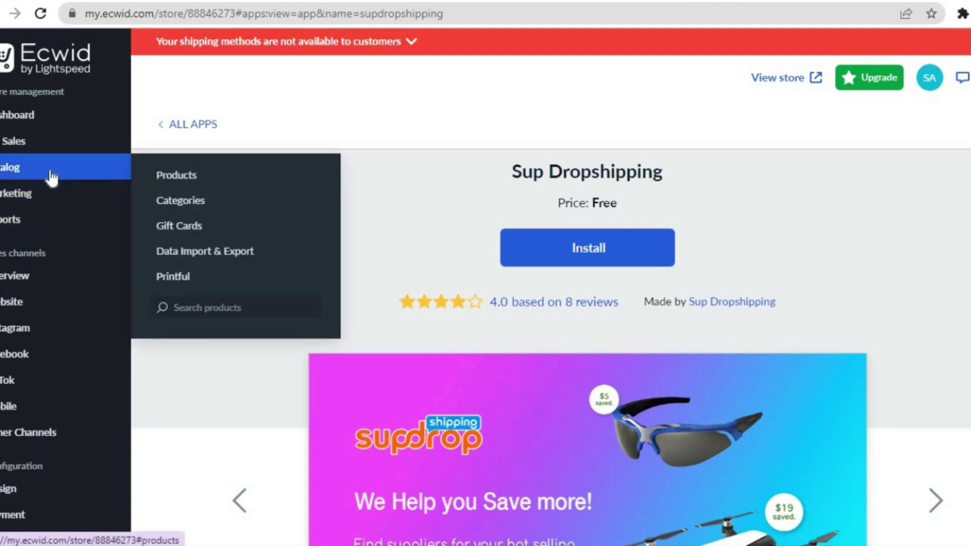
left_click(167, 176)
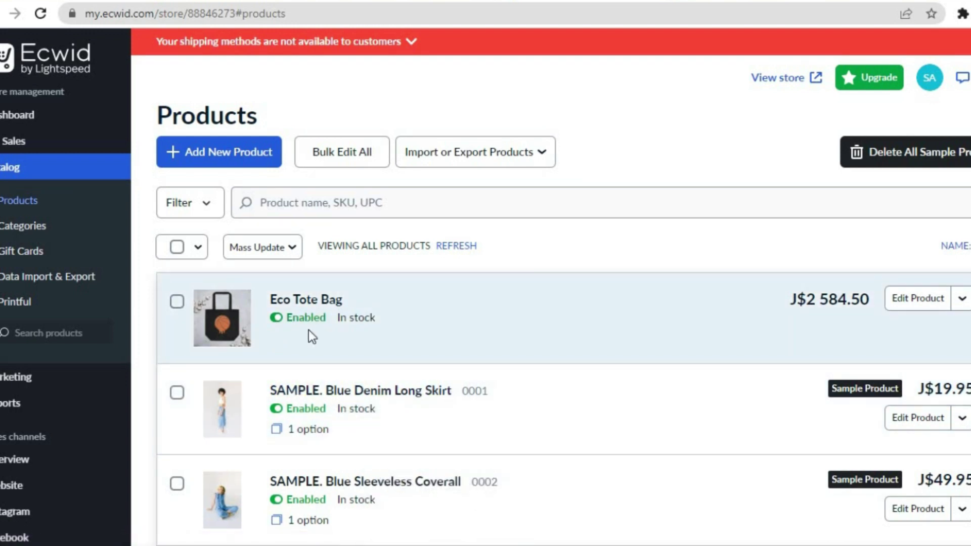
left_click(35, 306)
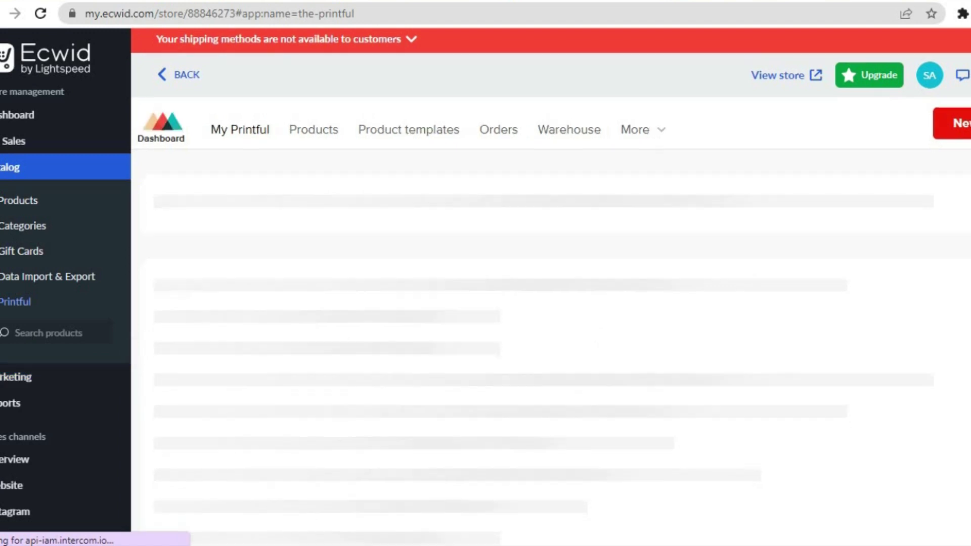
scroll(551, 304, "down", 3)
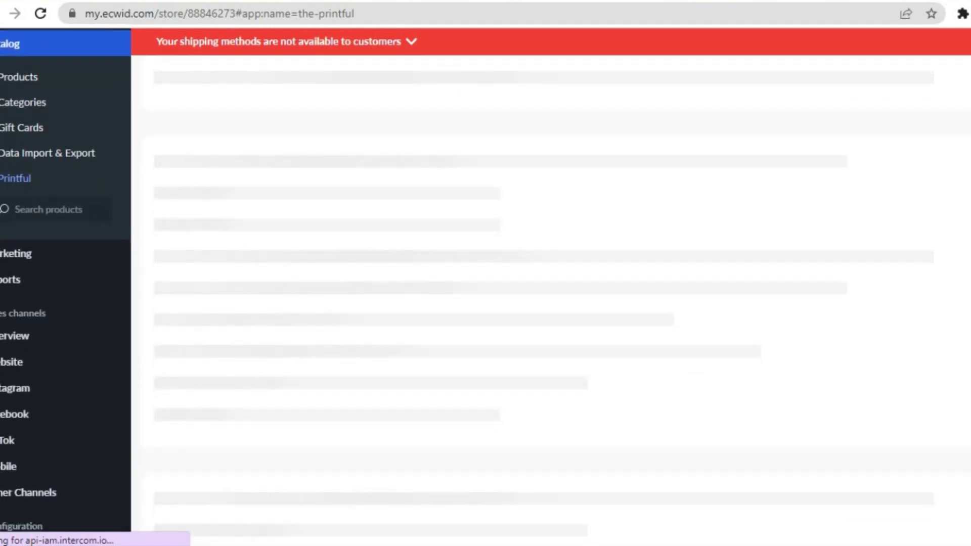
Step: Open the sales channels overview and review the mobile, Facebook and online marketplace selling options
left_click(33, 347)
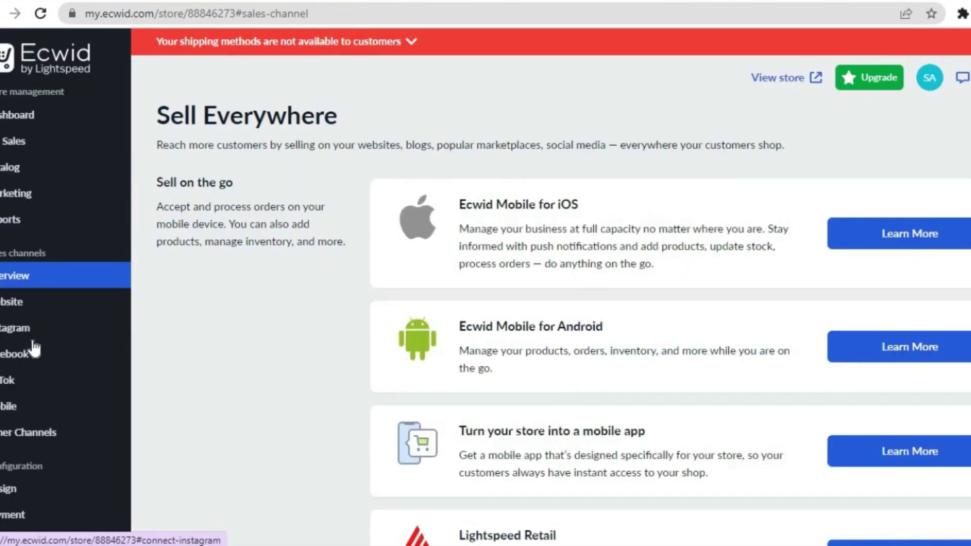
mouse_move(101, 303)
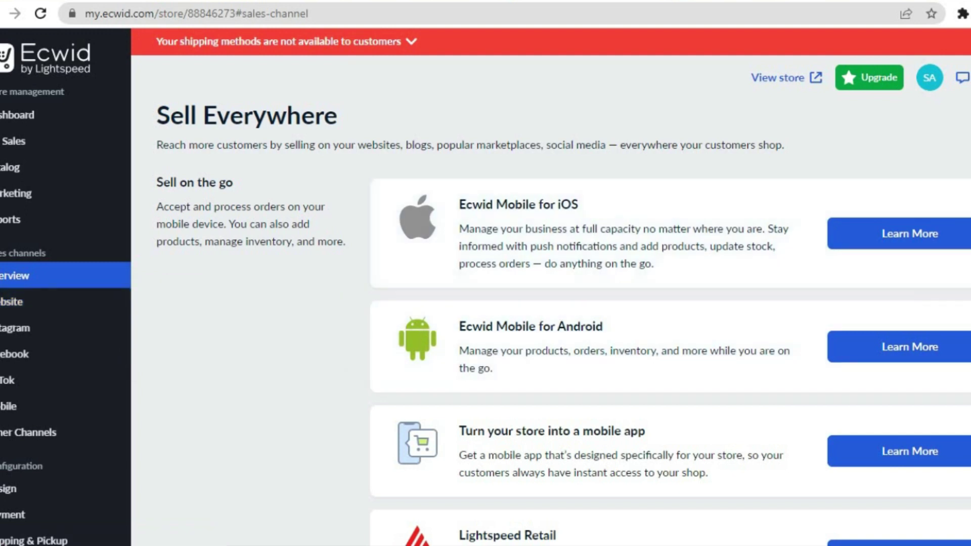
scroll(506, 303, "down", 5)
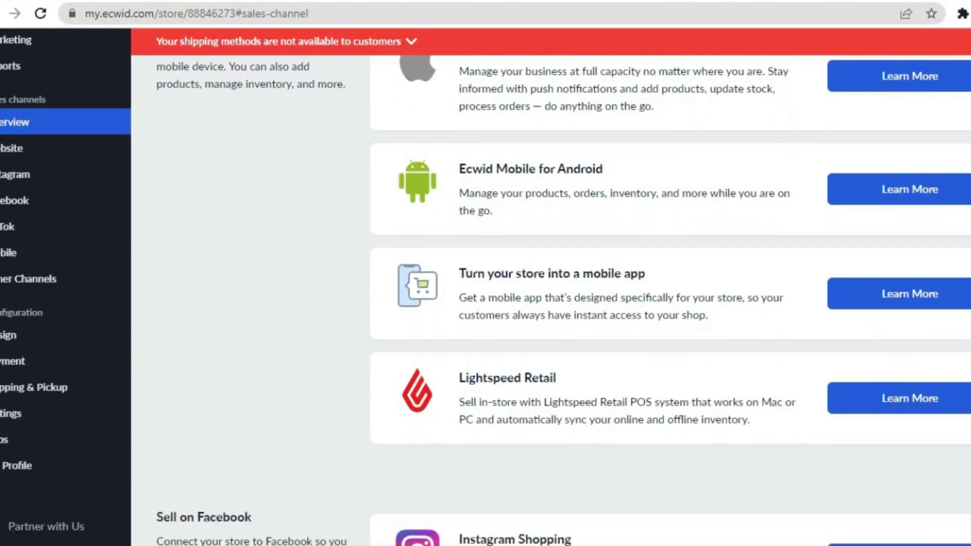
scroll(506, 304, "down", 5)
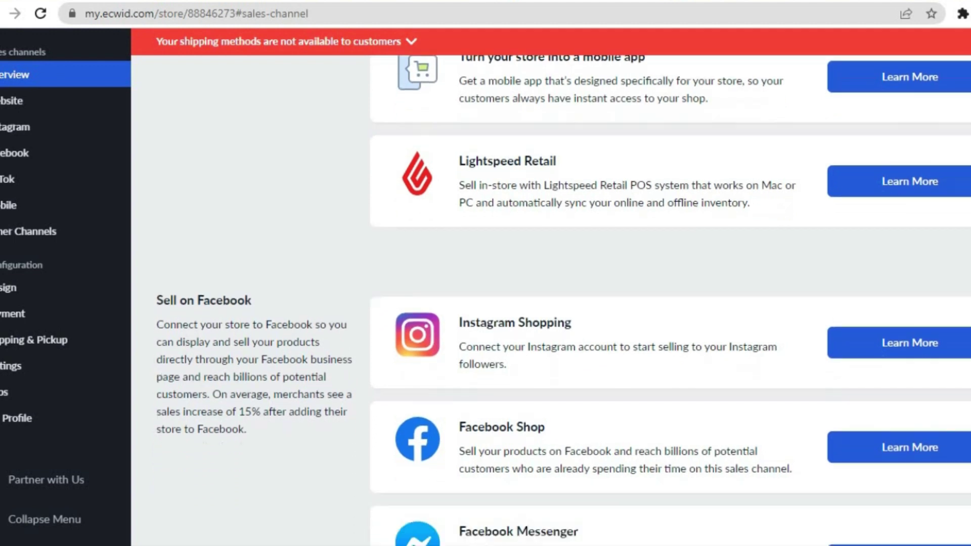
scroll(506, 303, "down", 4)
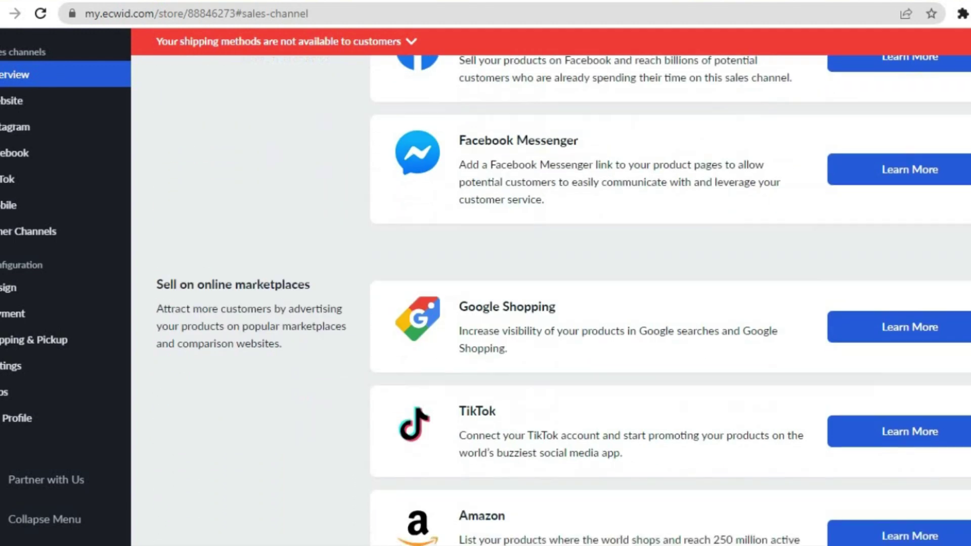
scroll(506, 304, "down", 5)
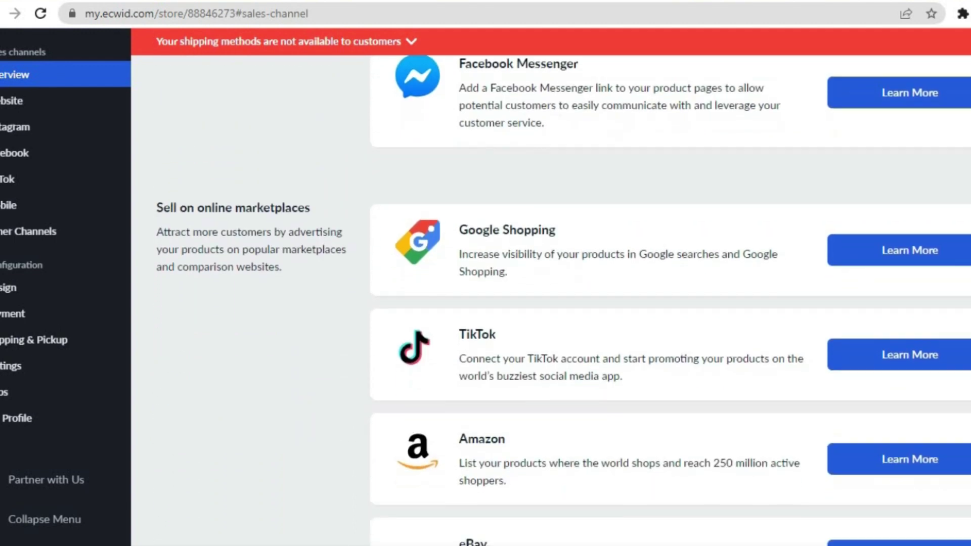
Step: Review the remaining marketplace and website selling options and open the setup guide for a custom website
scroll(507, 304, "down", 2)
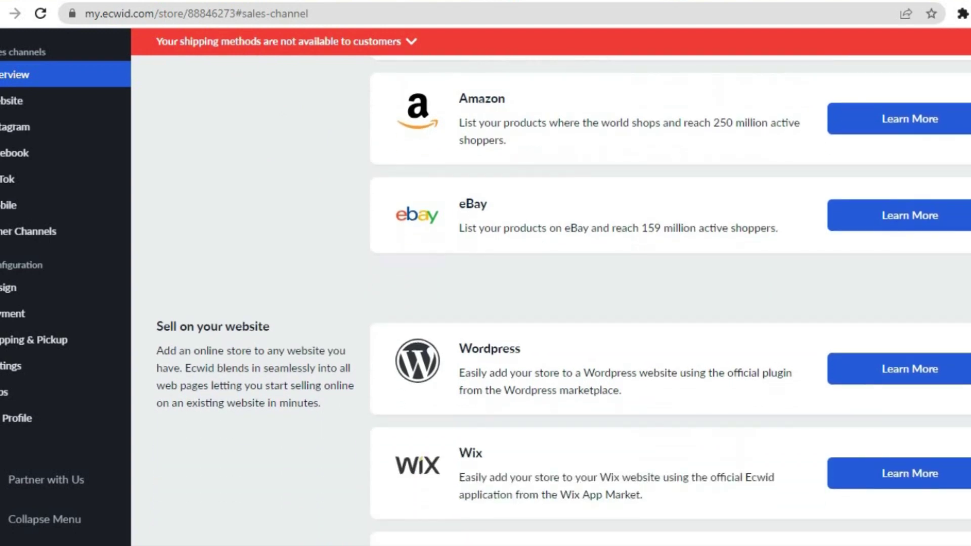
scroll(506, 304, "down", 9)
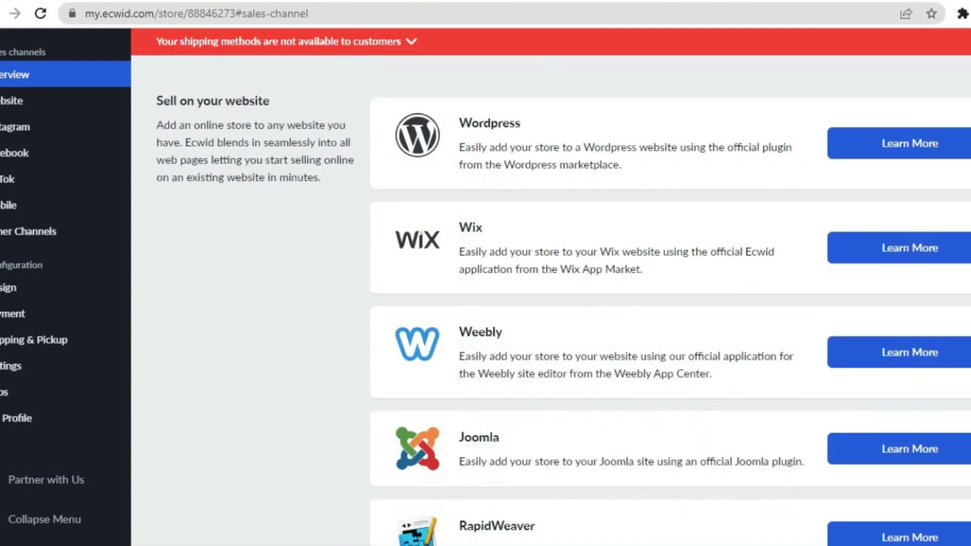
scroll(507, 303, "down", 6)
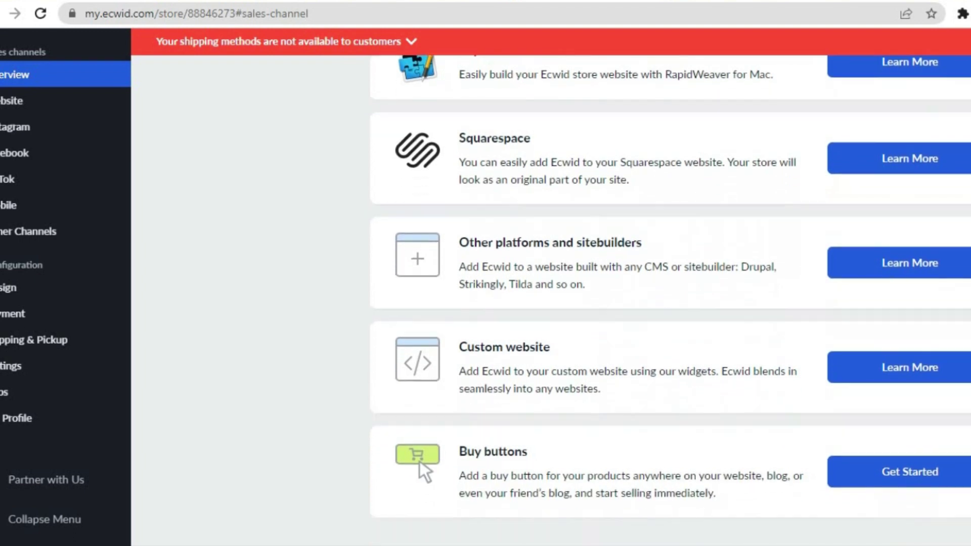
scroll(556, 304, "down", 2)
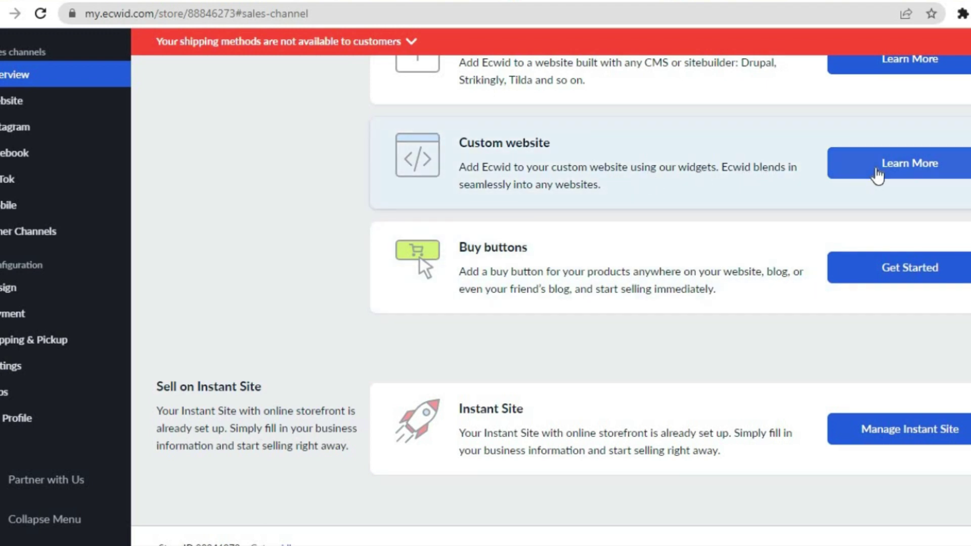
left_click(878, 174)
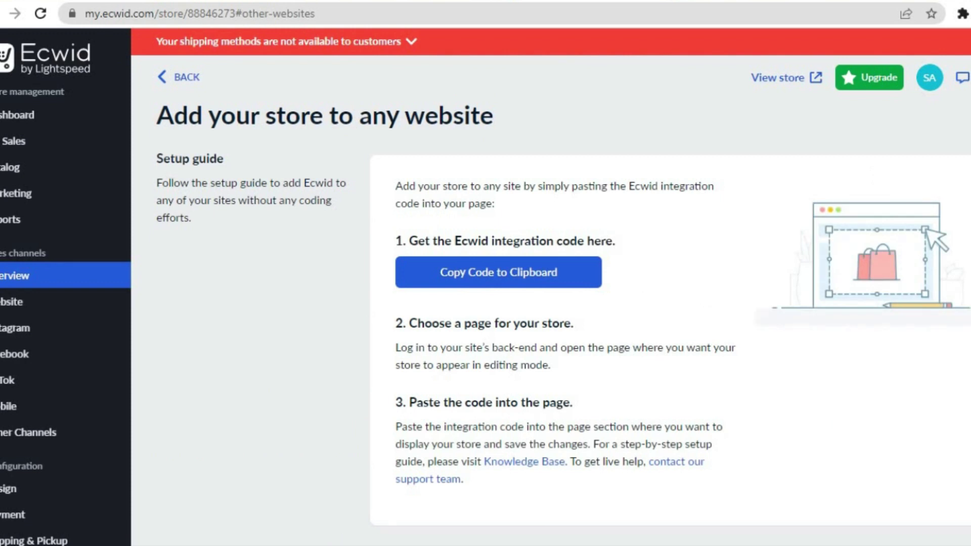
Step: Generate the Ecwid integration code for any website and copy it to the clipboard
scroll(880, 205, "down", 2)
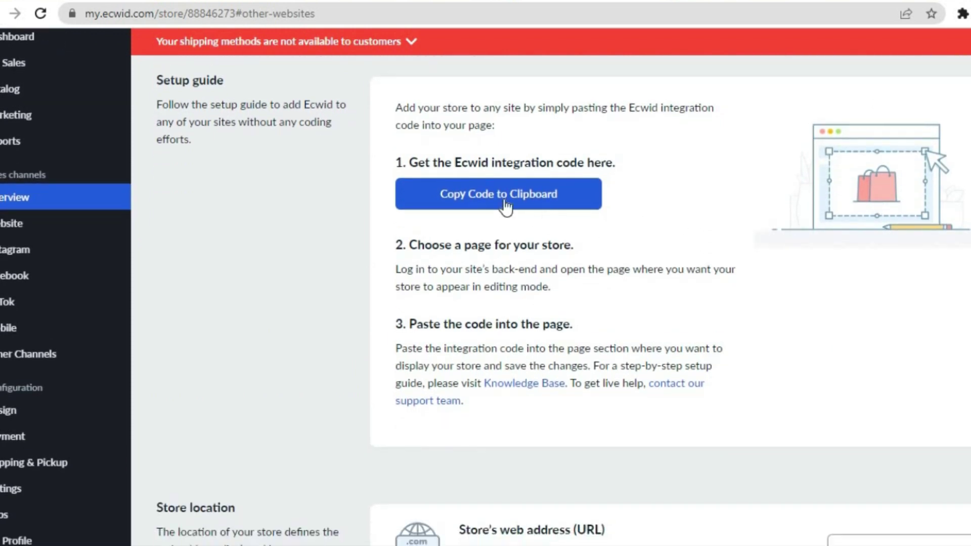
left_click(506, 206)
left_click(503, 205)
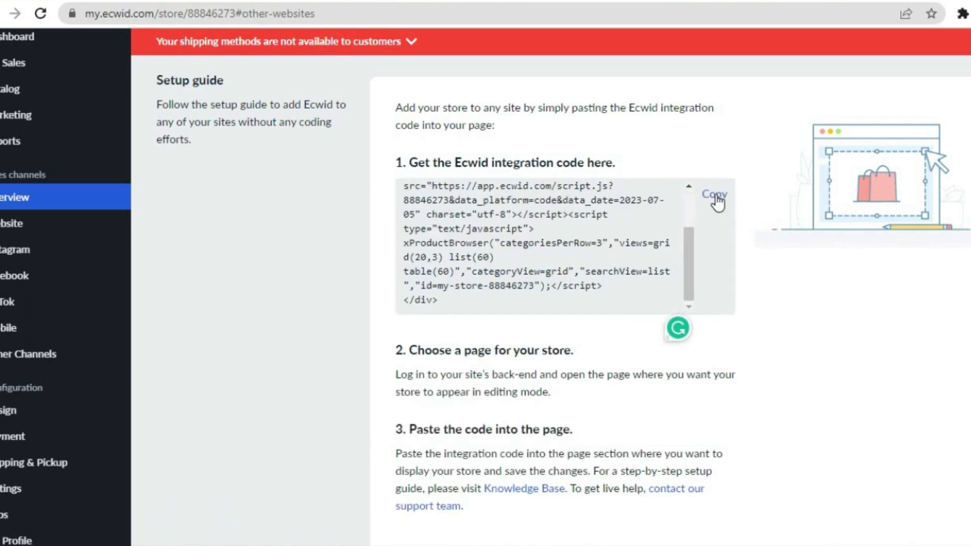
left_click(716, 196)
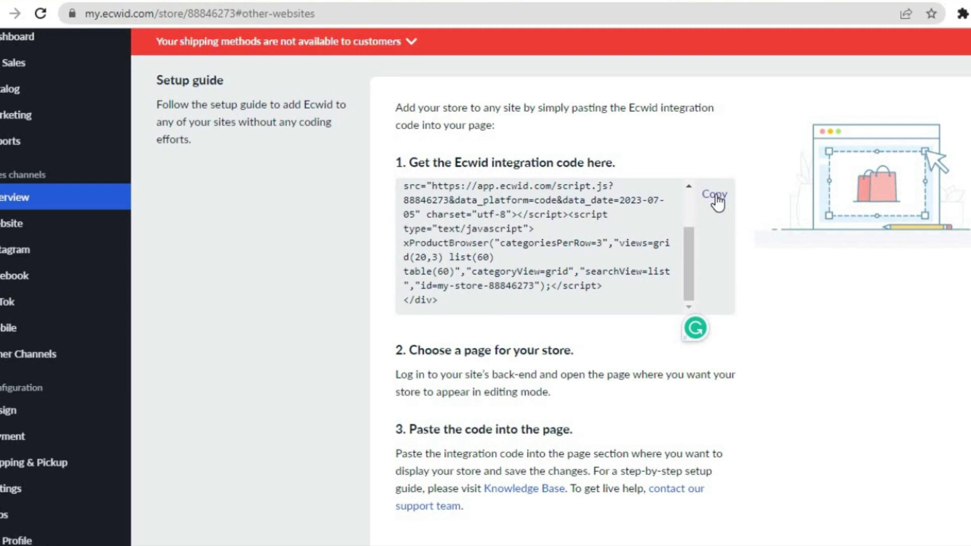
Step: Switch to Google Sites and create a new blank site
left_click(71, 1)
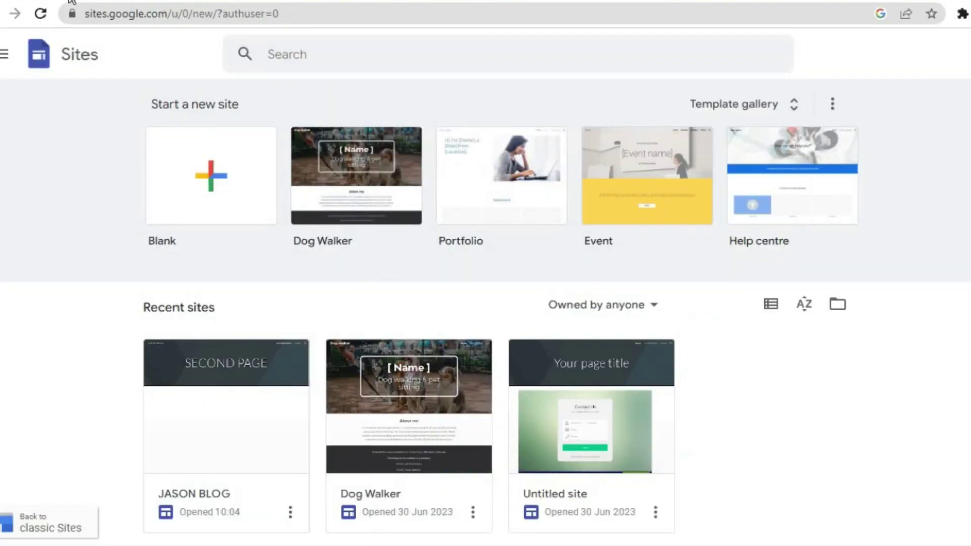
left_click(193, 179)
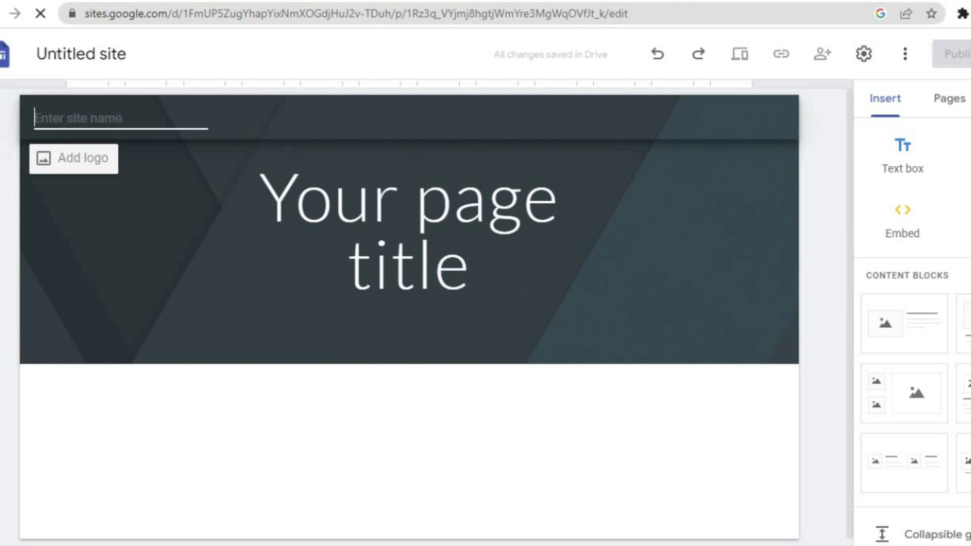
type("TH")
key("BackSpace")
key("BackSpace")
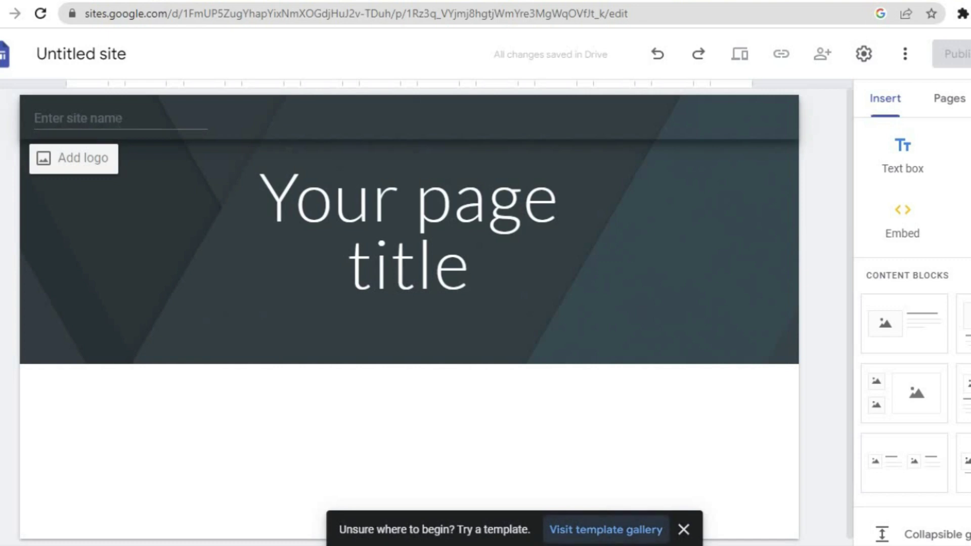
key("alt+Left")
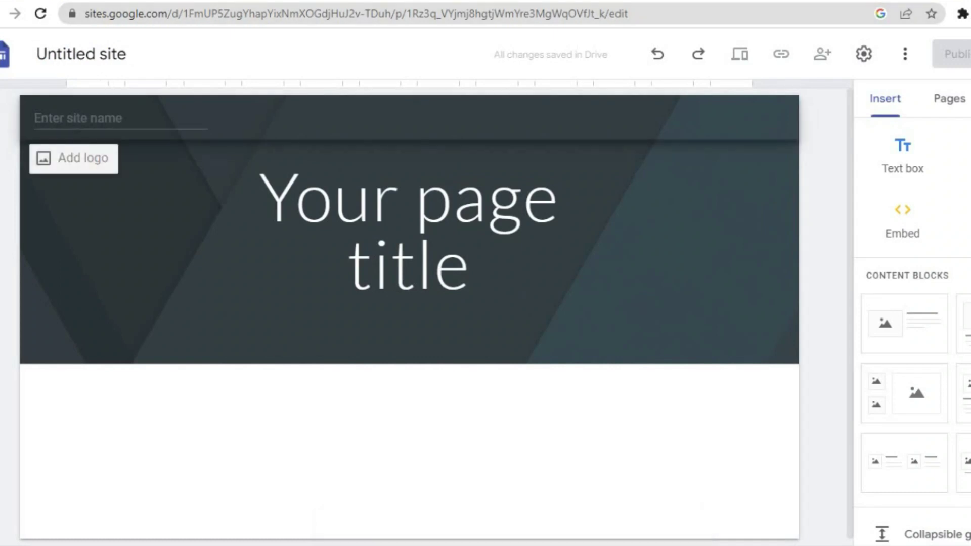
Step: Enter MY STORE as the site name in the page header
left_click(76, 117)
type("MY ST")
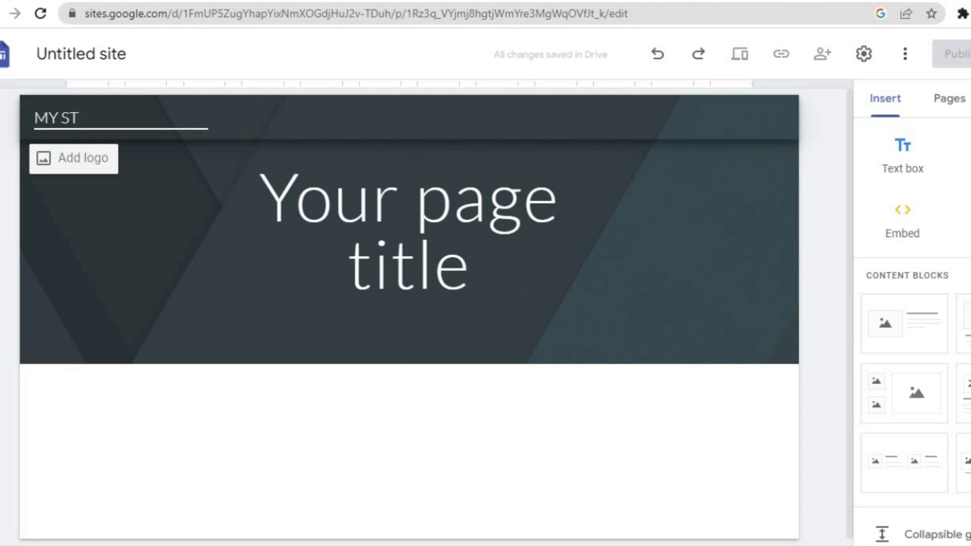
type("ORE")
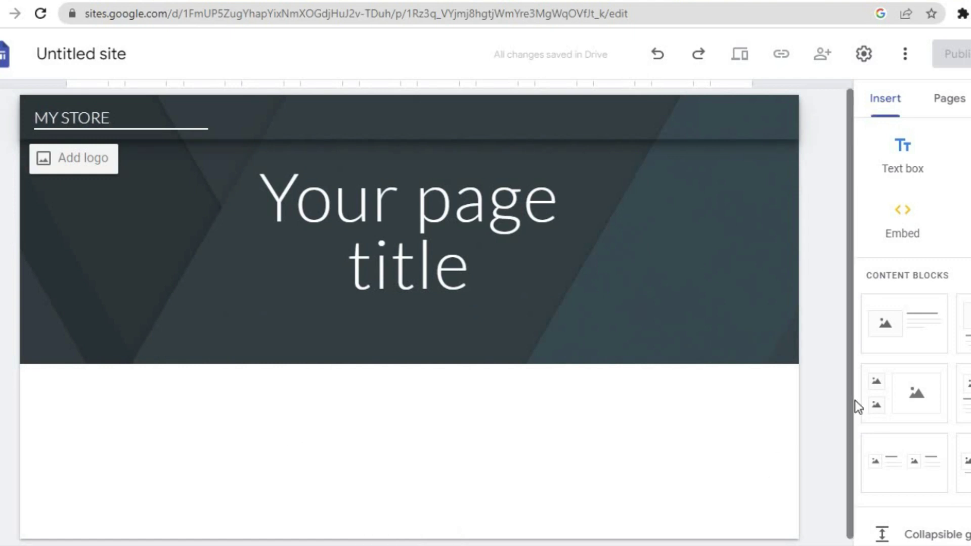
Step: Add a new full page embed named STORE to the site
left_click_drag(850, 418, 846, 469)
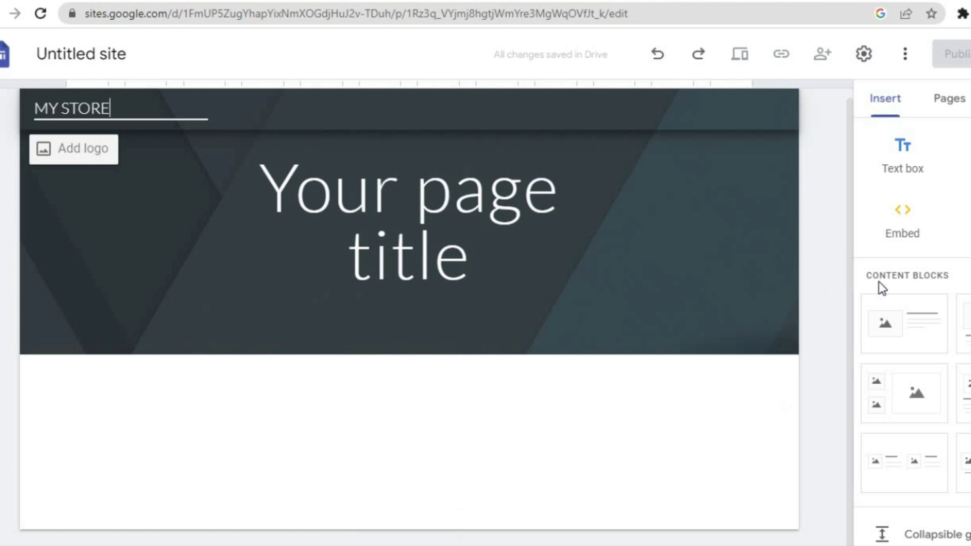
left_click(941, 101)
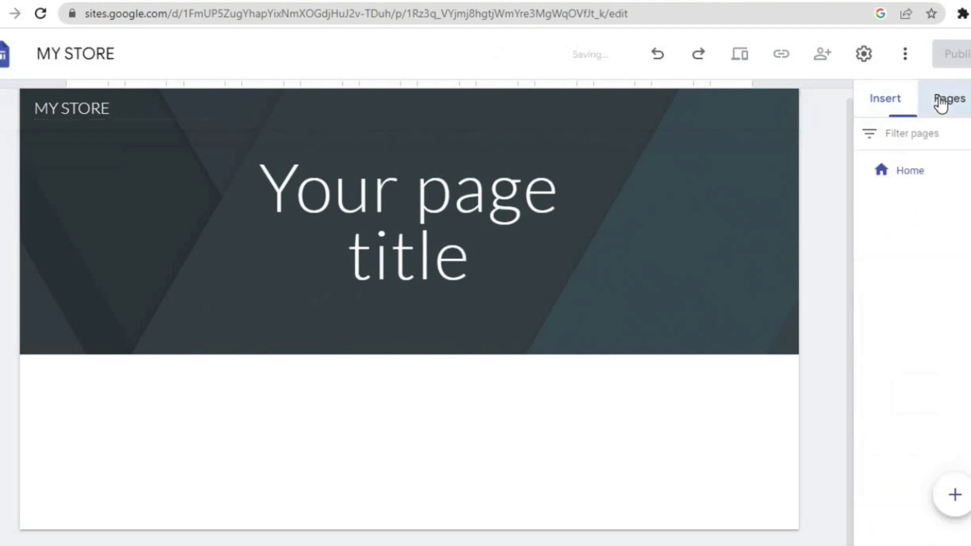
mouse_move(953, 498)
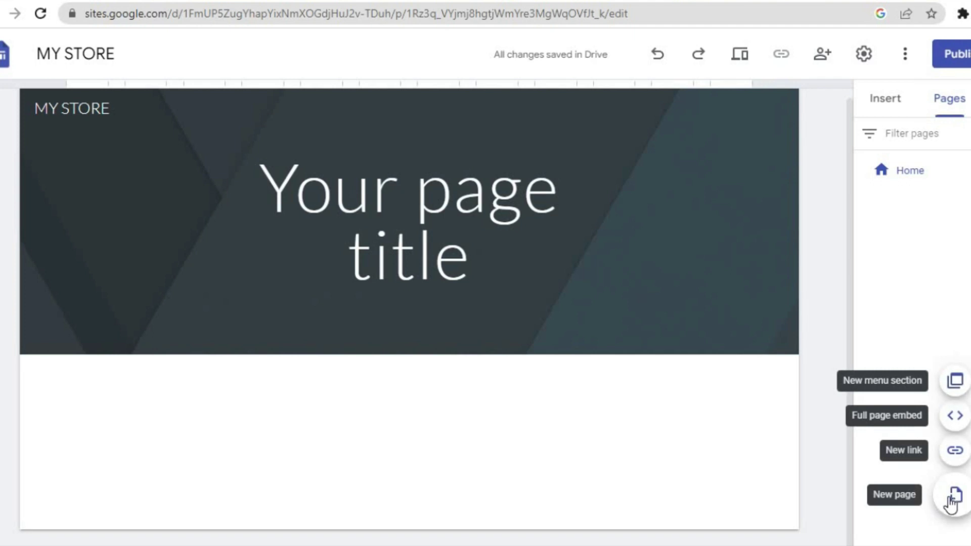
left_click(956, 418)
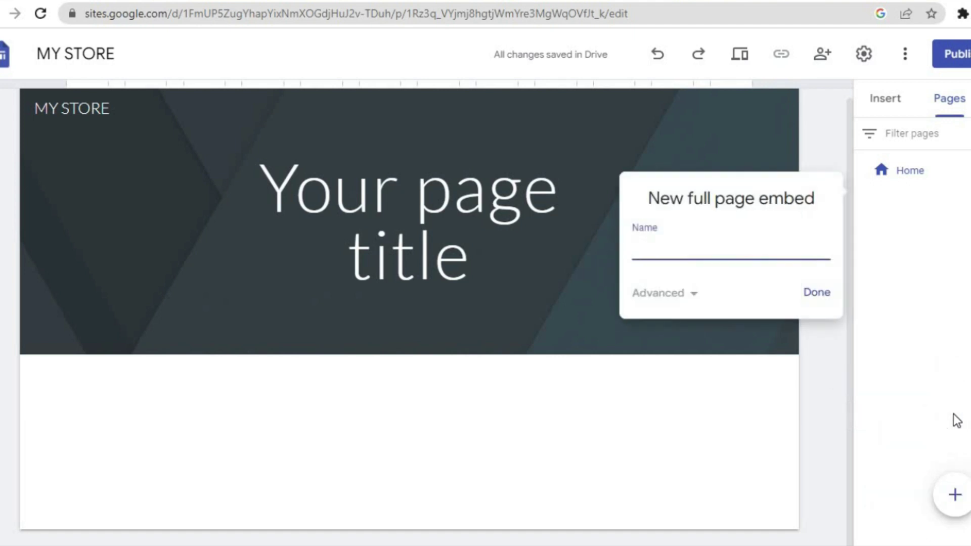
type("STORE")
left_click(810, 288)
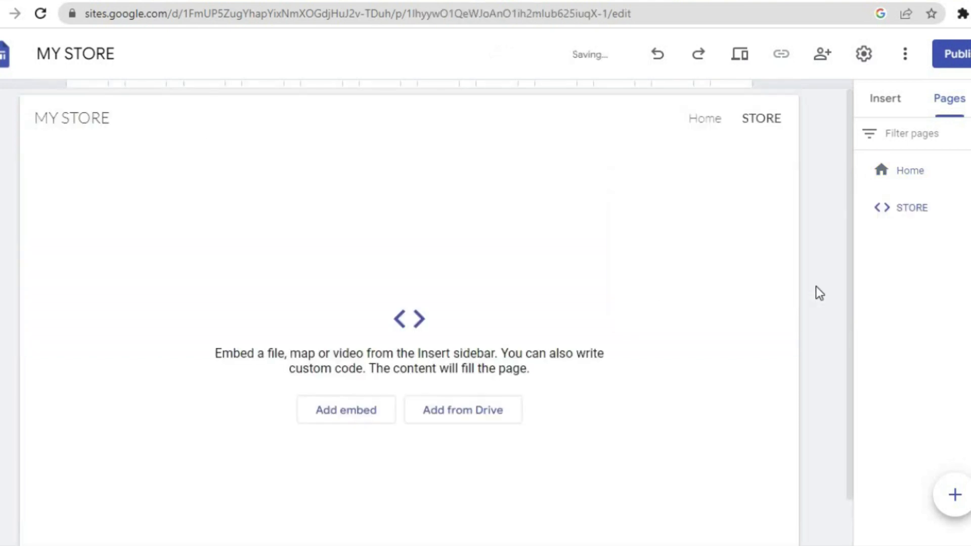
Step: Embed the copied Ecwid integration code into the STORE page as custom embed code
left_click(344, 413)
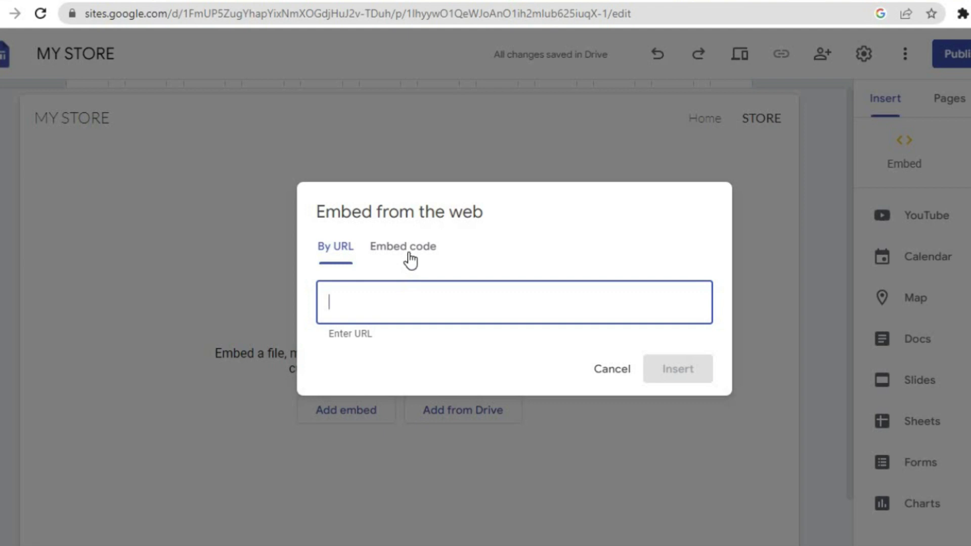
left_click(408, 257)
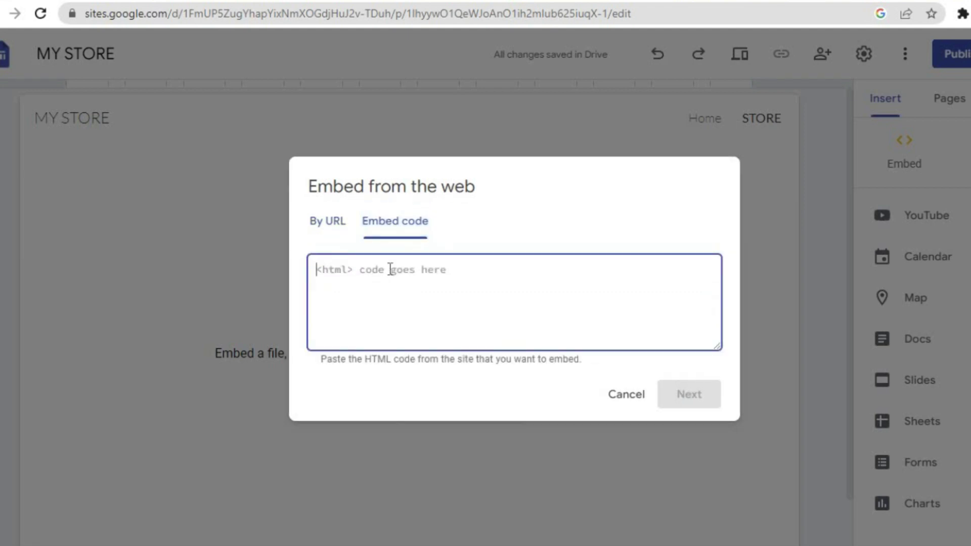
right_click(391, 270)
left_click(460, 394)
left_click(684, 398)
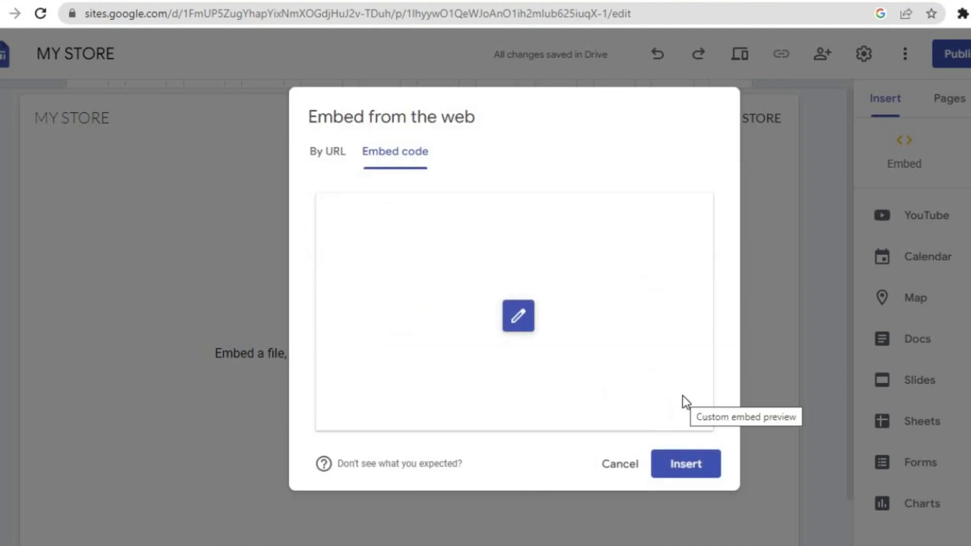
left_click(685, 463)
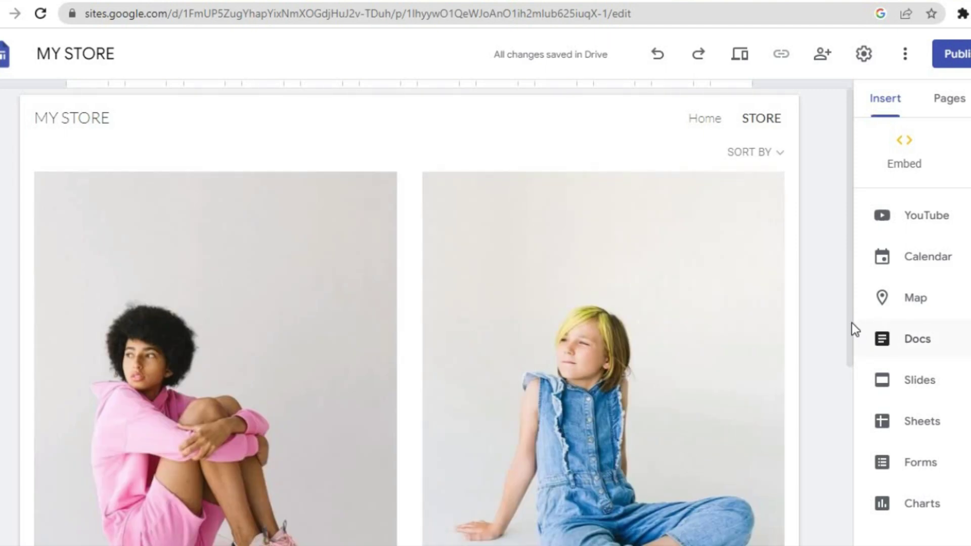
Step: Check the embedded storefront on the STORE page and set that page as the site's homepage
scroll(851, 470, "down", 2)
scroll(847, 463, "down", 5)
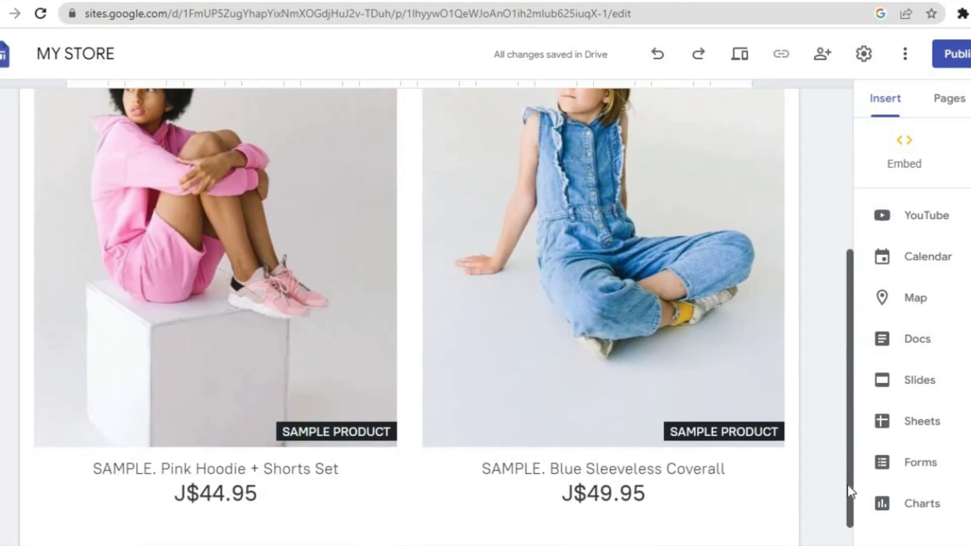
scroll(849, 513, "down", 1)
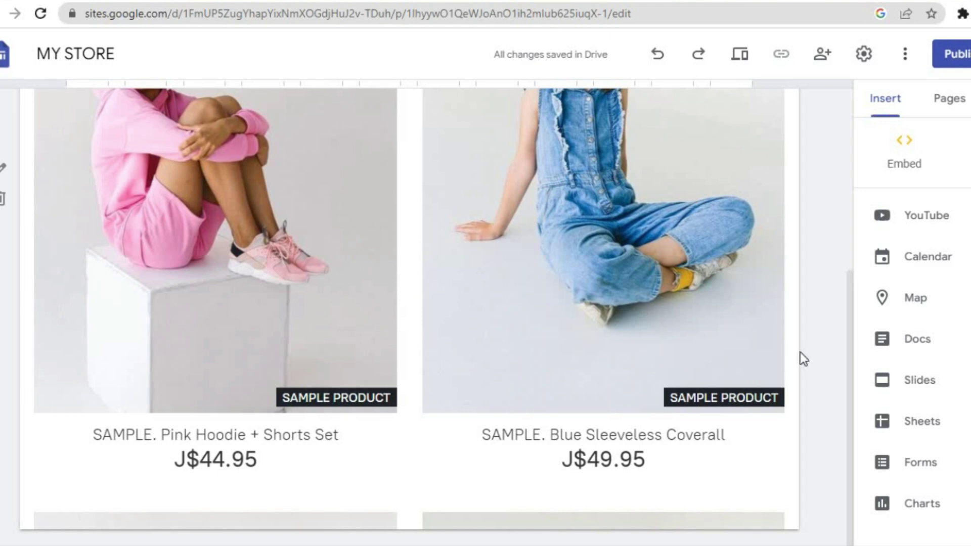
left_click_drag(850, 349, 853, 192)
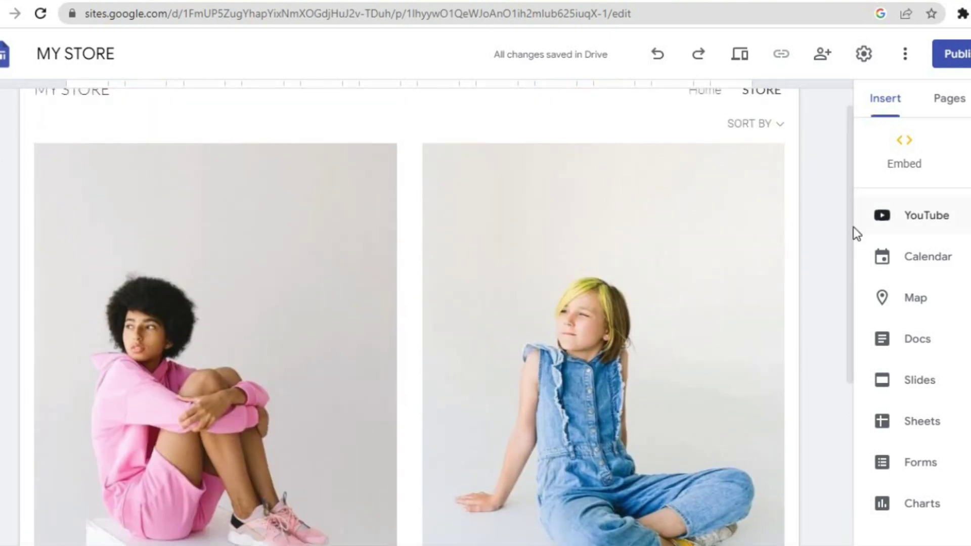
left_click_drag(852, 230, 856, 121)
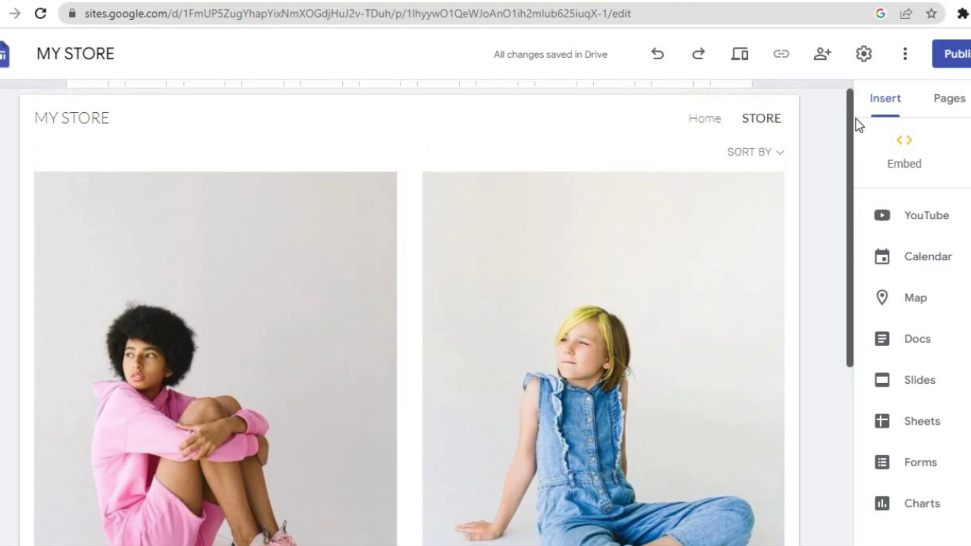
left_click(957, 104)
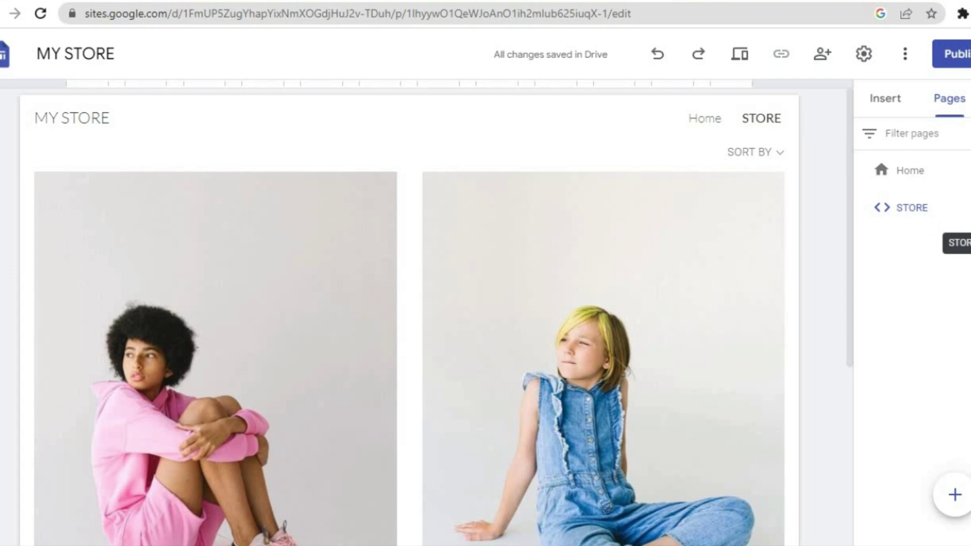
left_click(965, 207)
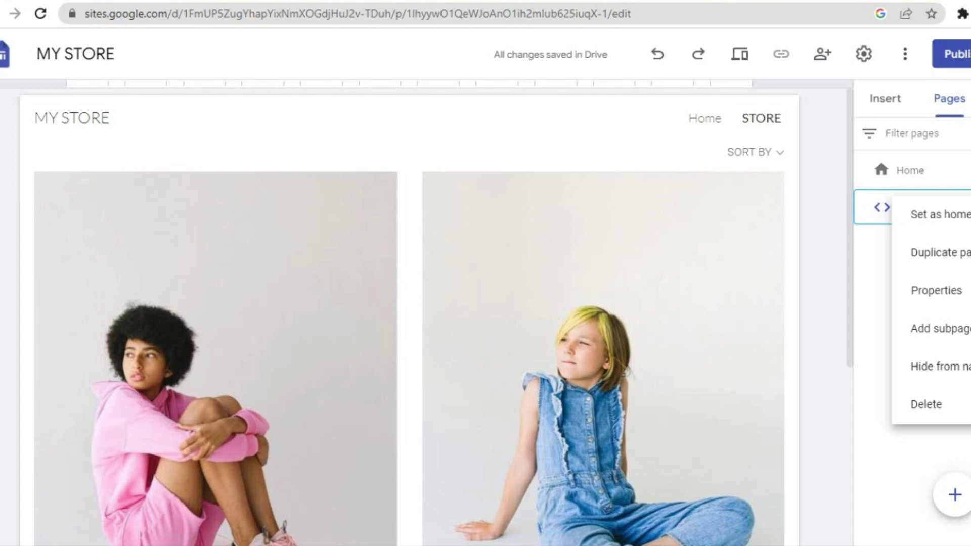
left_click(966, 222)
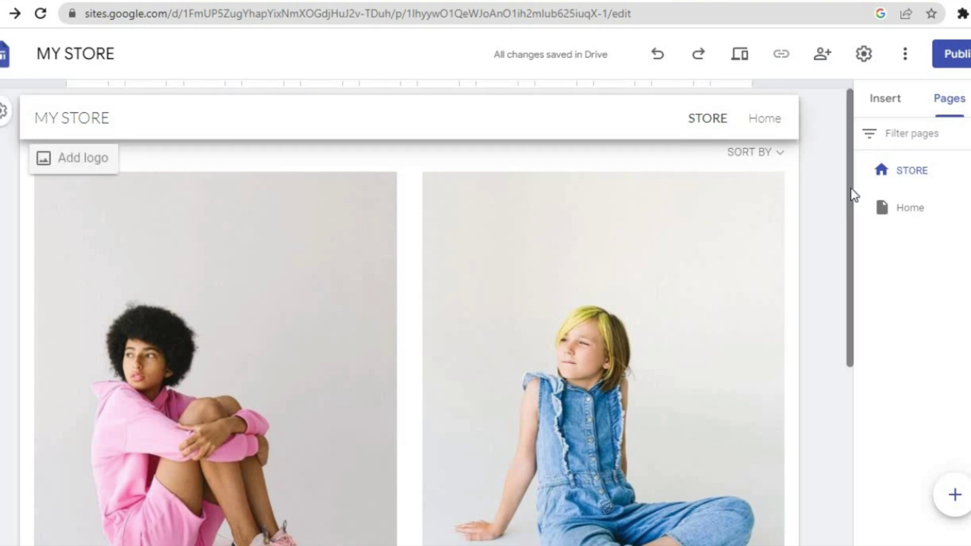
Step: Look through the sample products of the embedded storefront on the new homepage
scroll(851, 188, "down", 5)
scroll(832, 318, "up", 3)
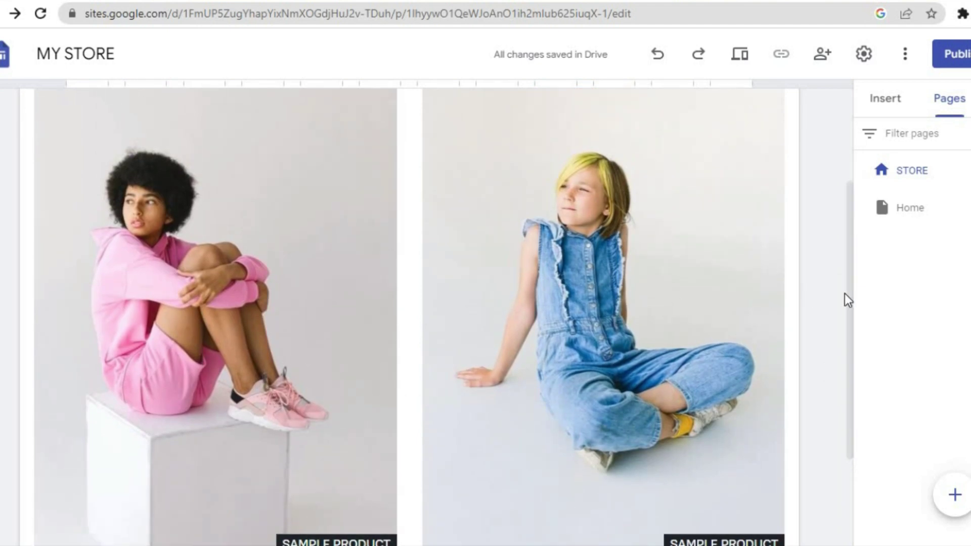
scroll(840, 408, "down", 3)
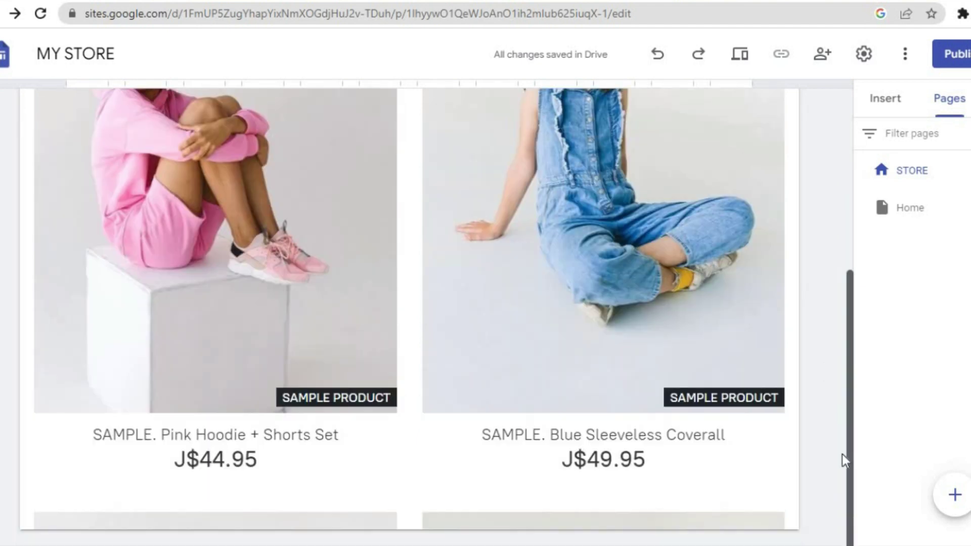
scroll(854, 303, "up", 3)
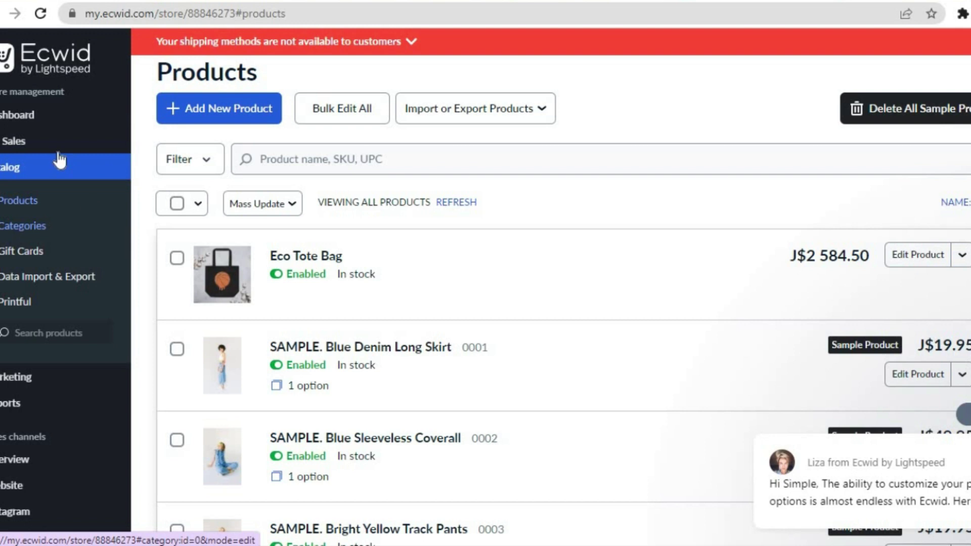
Step: Review the store's payment settings, covering the current methods, PayPal, manual payment methods and further online payment options
left_click(30, 511)
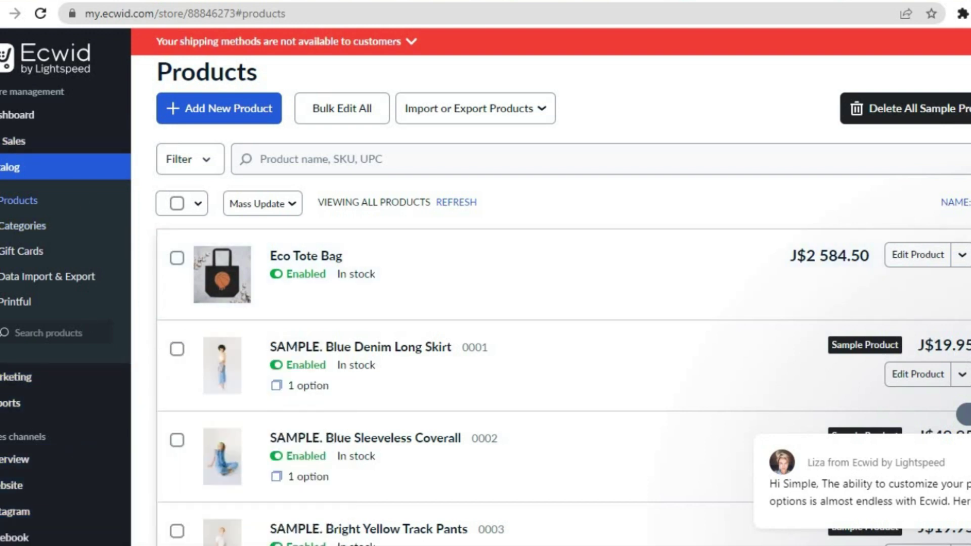
scroll(506, 304, "down", 6)
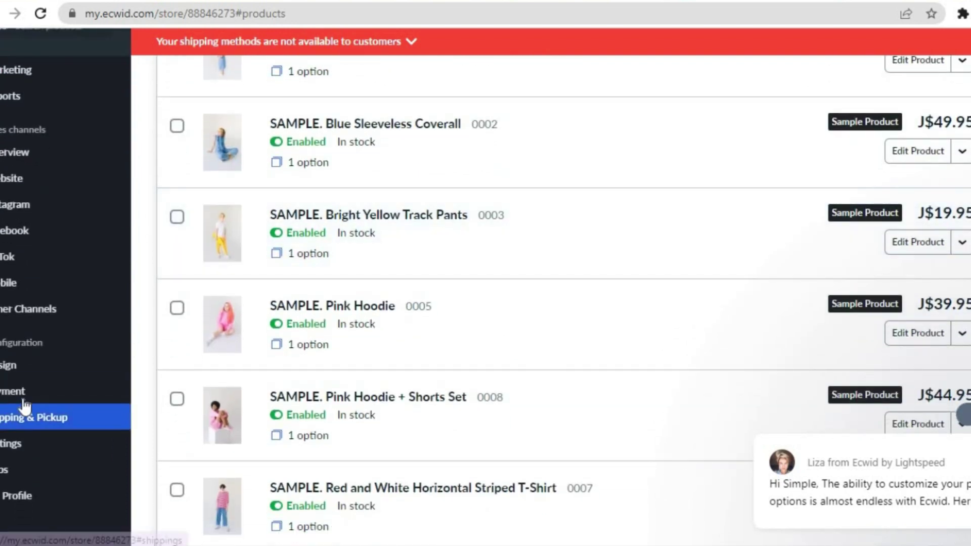
left_click(30, 403)
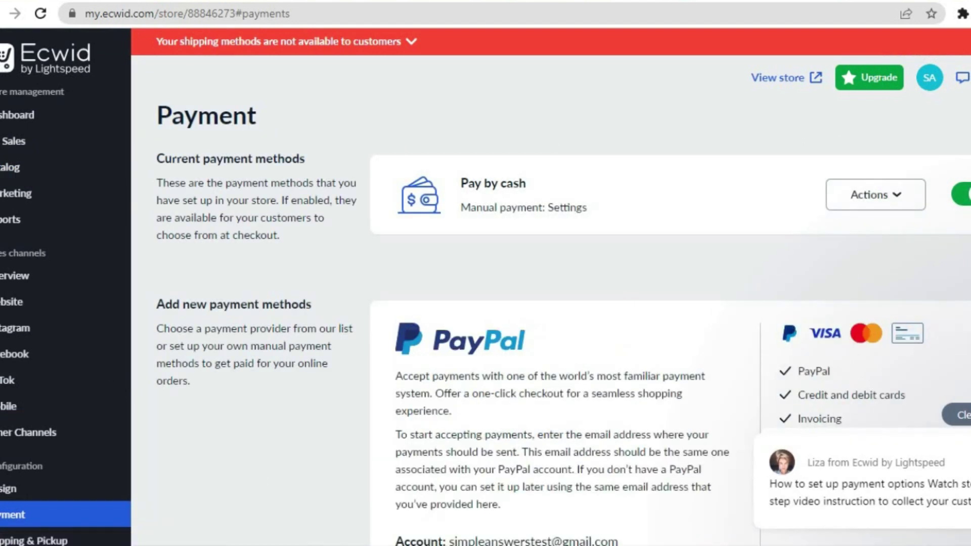
scroll(608, 392, "down", 5)
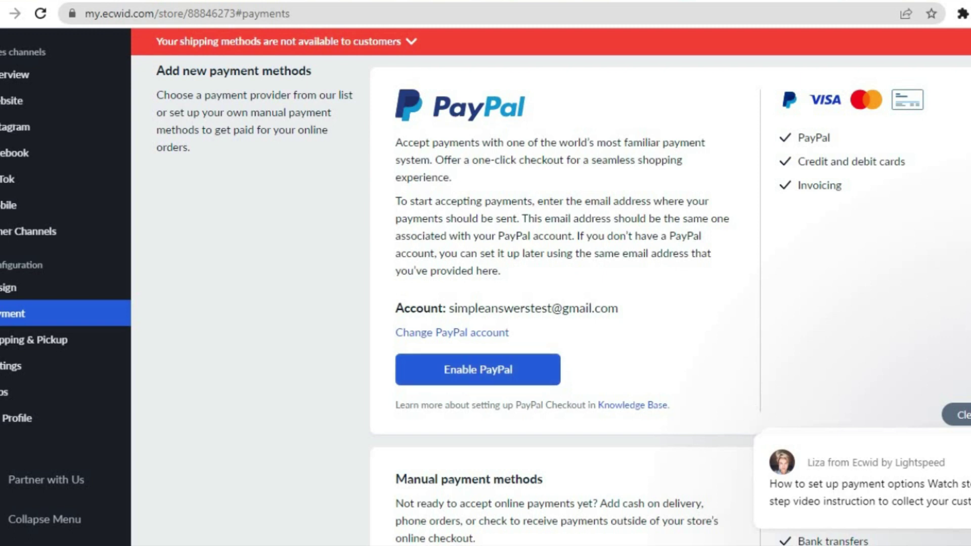
scroll(607, 303, "down", 5)
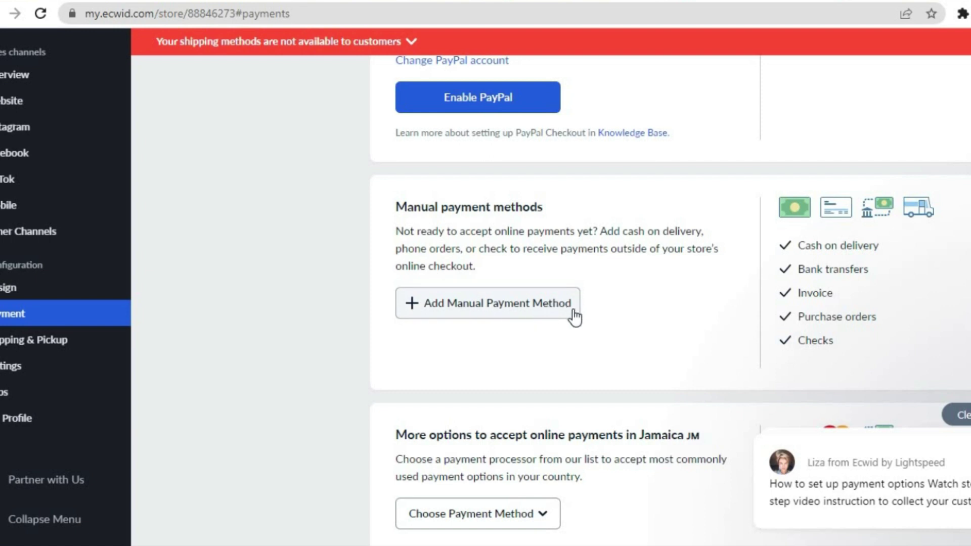
Step: Review the store's shipping and local delivery options, and return to the MY STORE site in Google Sites
left_click(44, 349)
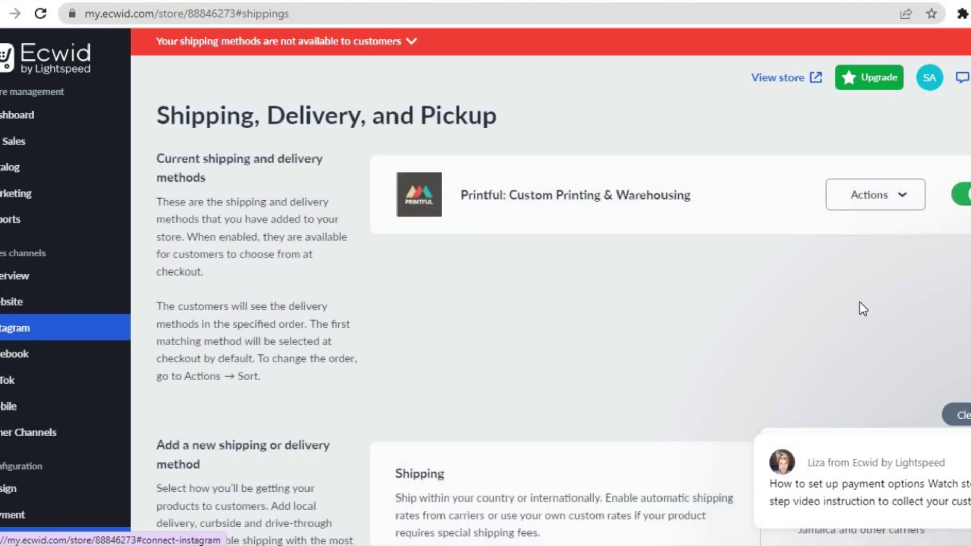
scroll(534, 199, "down", 6)
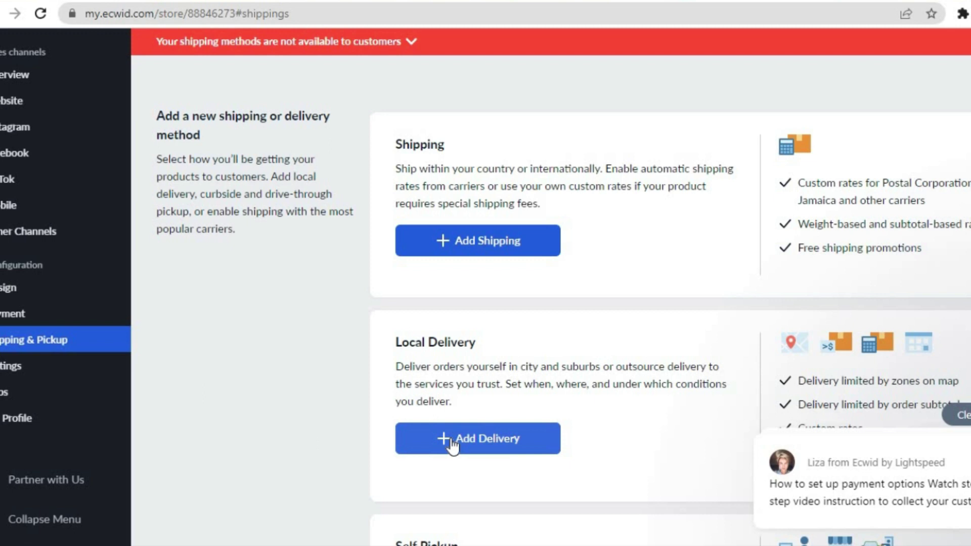
left_click(86, 0)
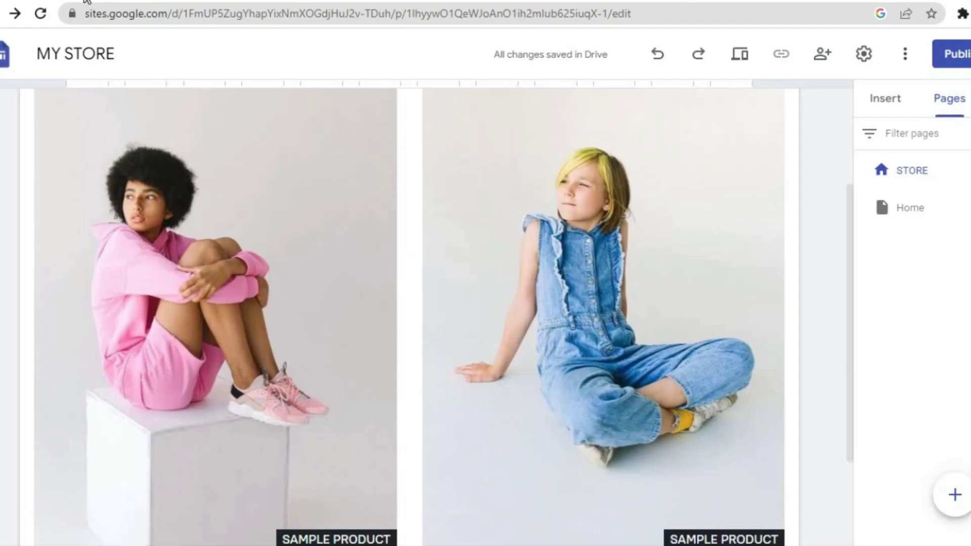